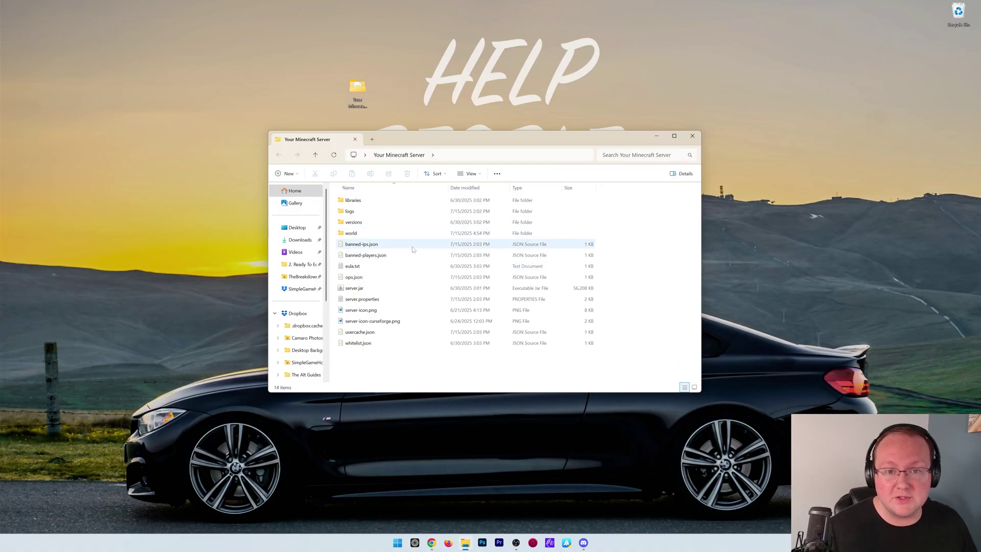
- Close the Minecraft server folder and open Windows Defender Firewall by searching 'windows d' in Start
click(691, 136)
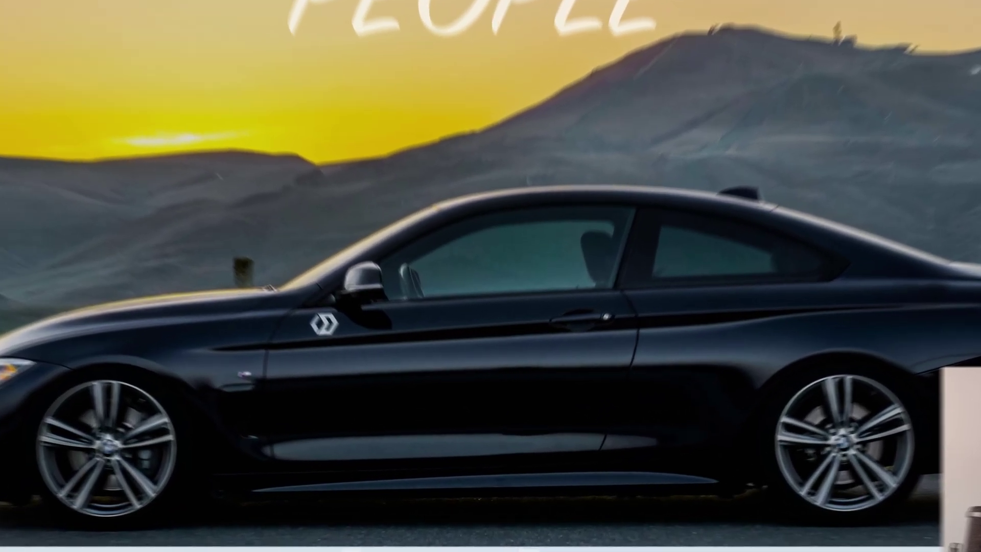
key(super)
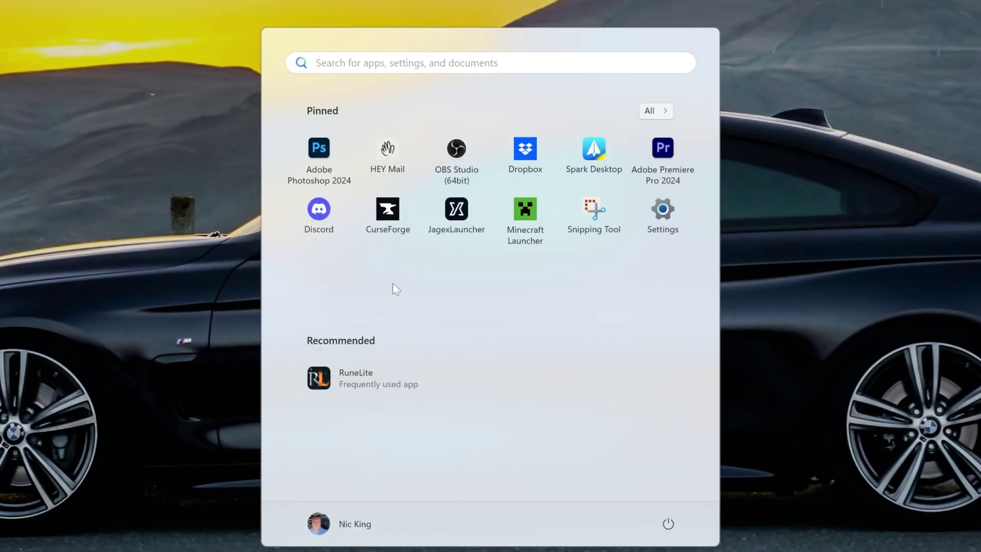
text(windows d)
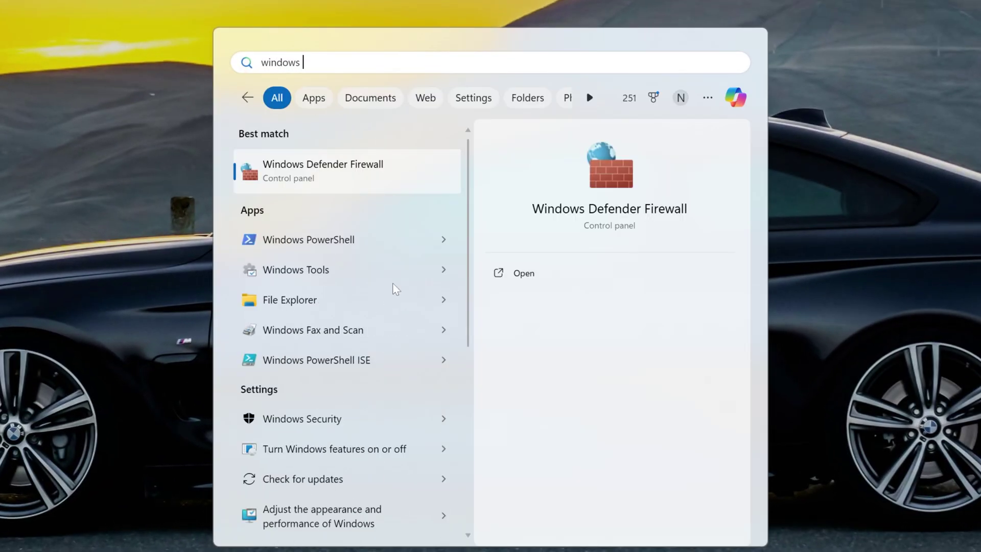
key(Return)
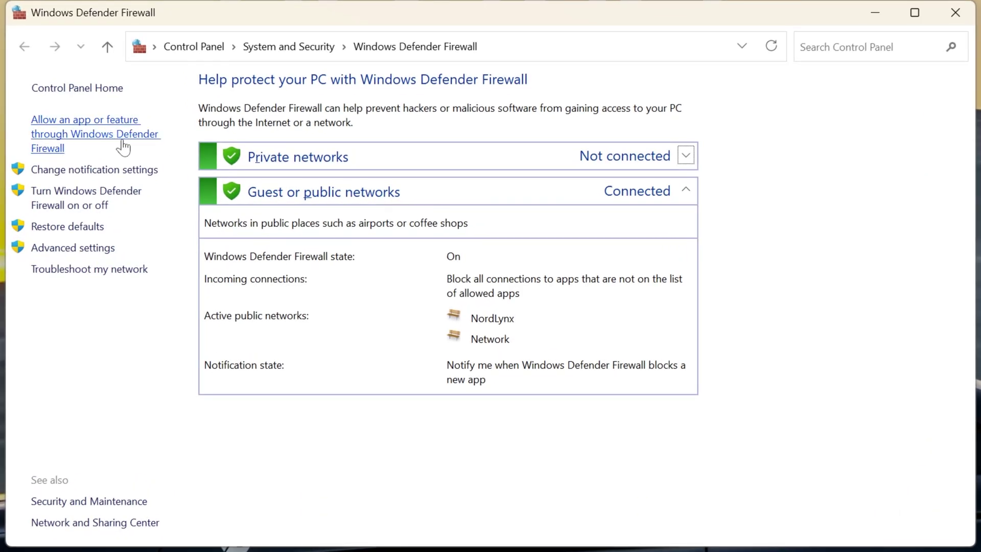
- Open the allowed apps list and select the javaw entries missing private access
click(123, 147)
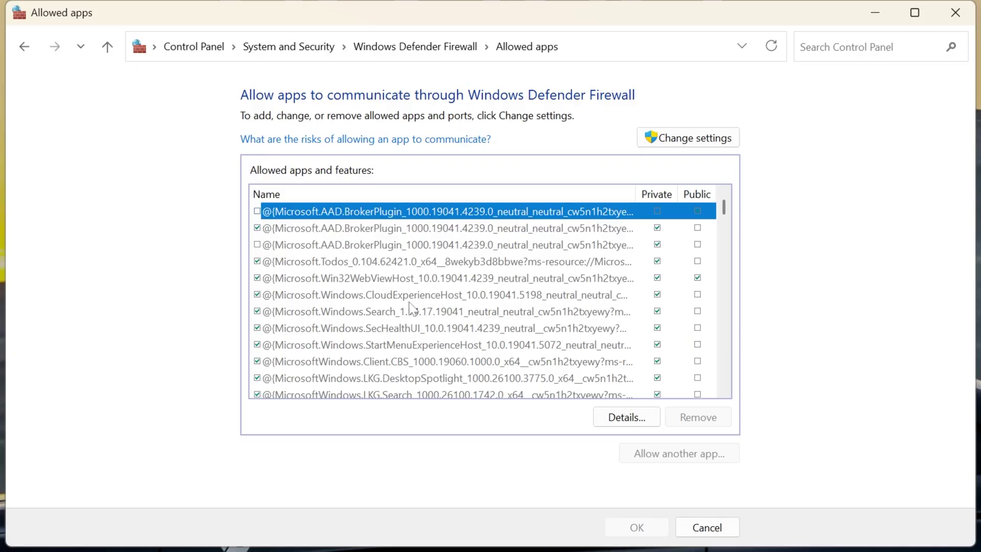
scroll(411, 309, down, 2)
scroll(410, 306, down, 20)
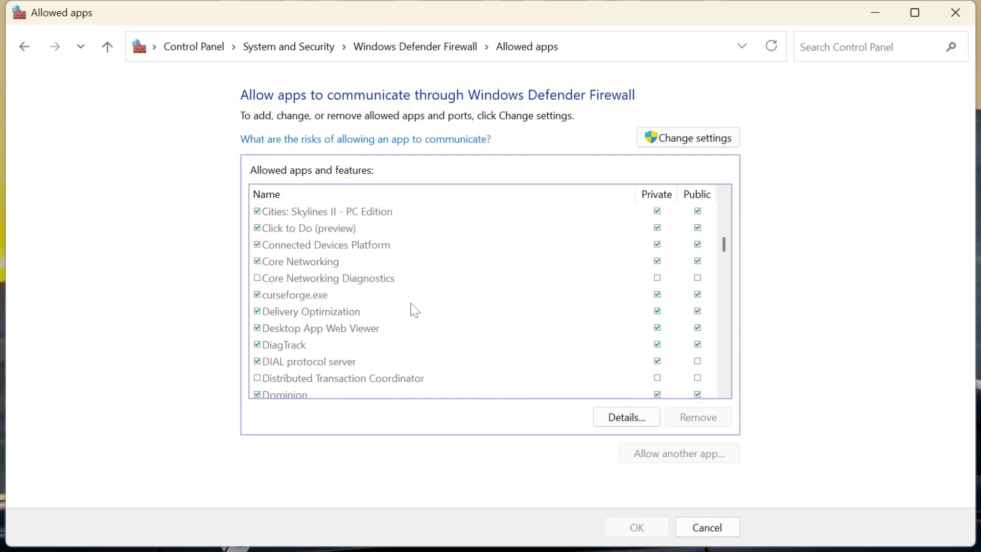
scroll(411, 310, down, 5)
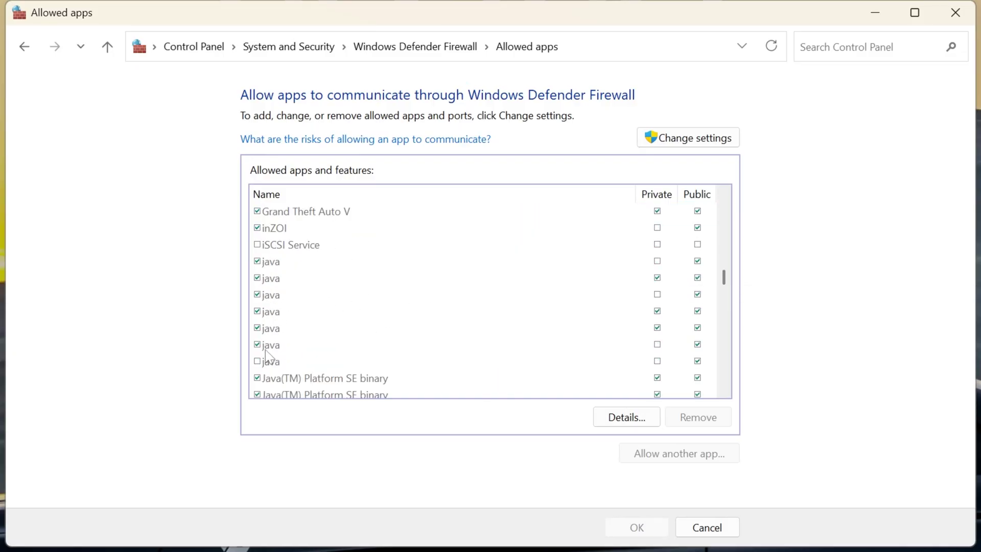
scroll(335, 335, down, 10)
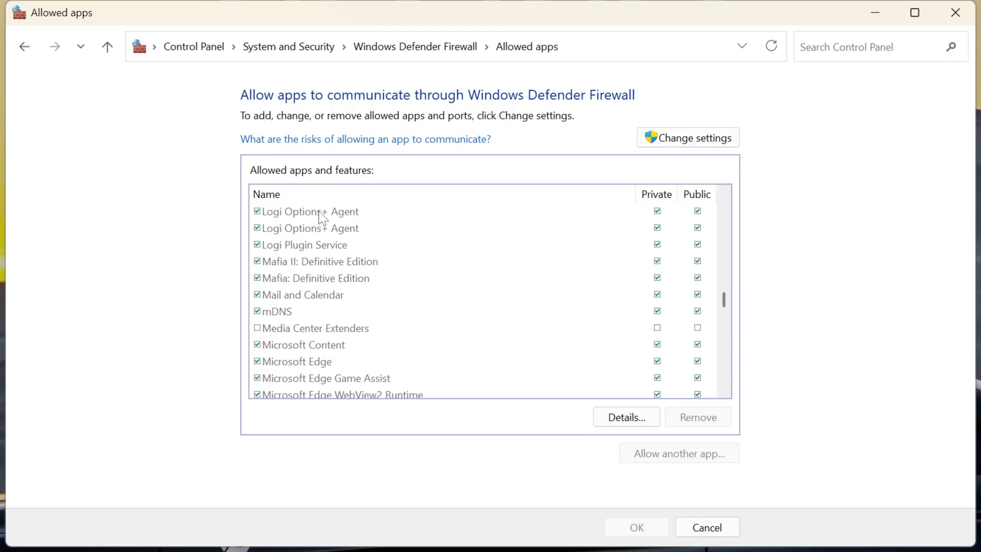
scroll(322, 240, down, 5)
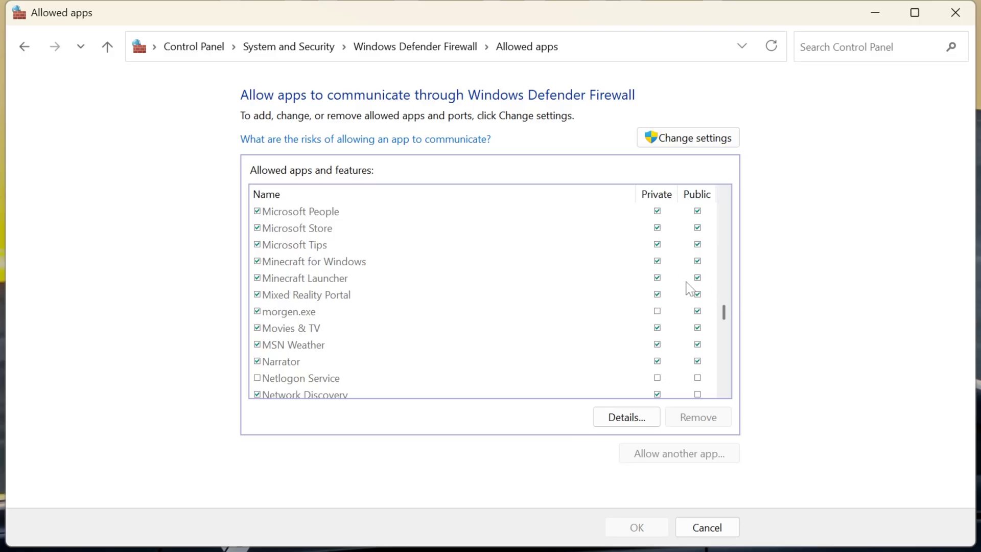
scroll(537, 285, up, 8)
scroll(536, 284, down, 1)
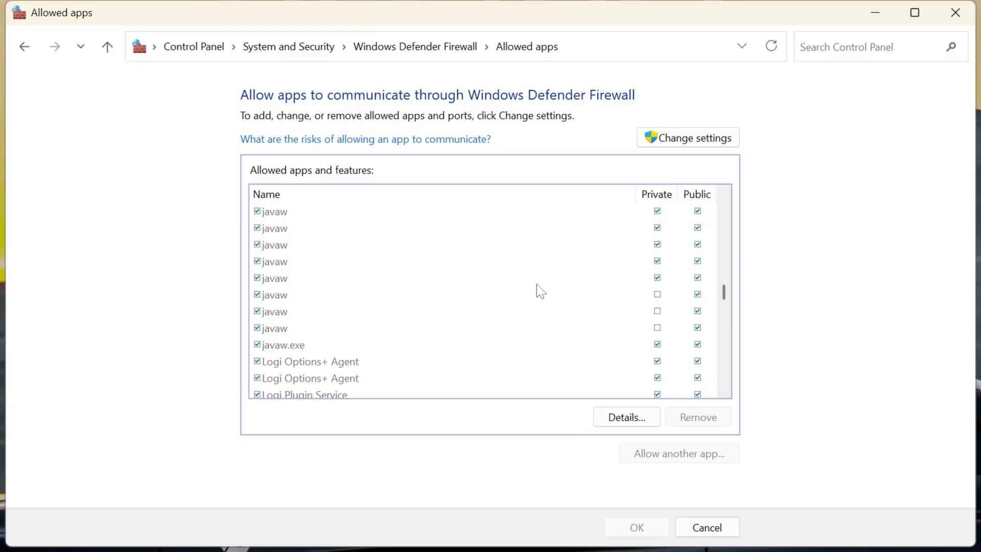
click(662, 329)
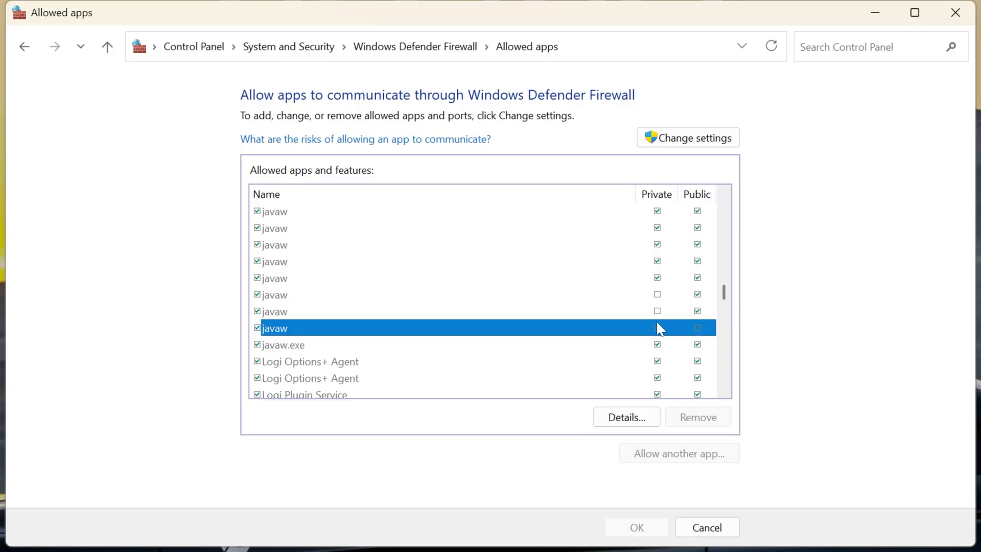
click(659, 316)
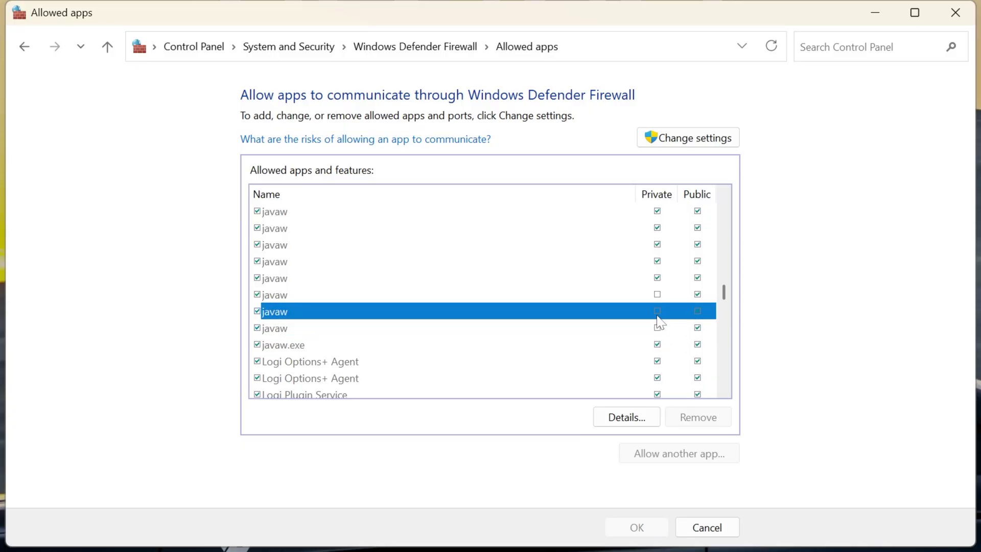
- Unlock the list and tick Private for the ninth, eighth, sixth, third and second javaw entries
click(676, 145)
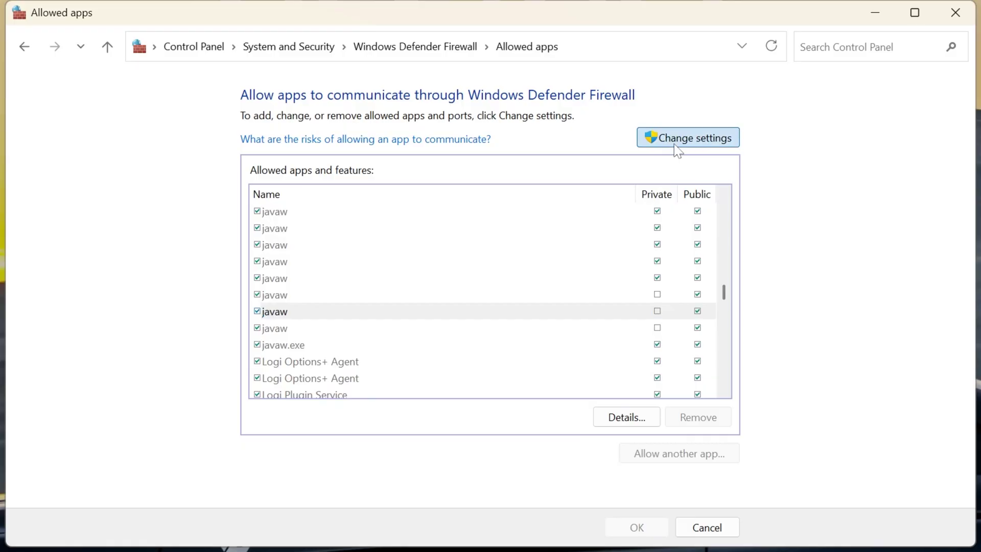
click(658, 328)
click(658, 311)
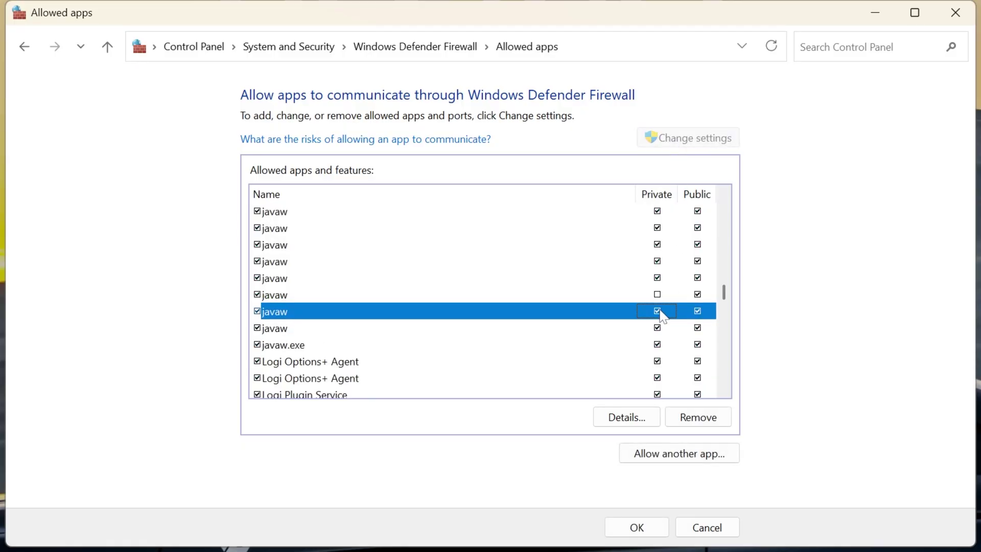
click(656, 295)
scroll(672, 303, up, 1)
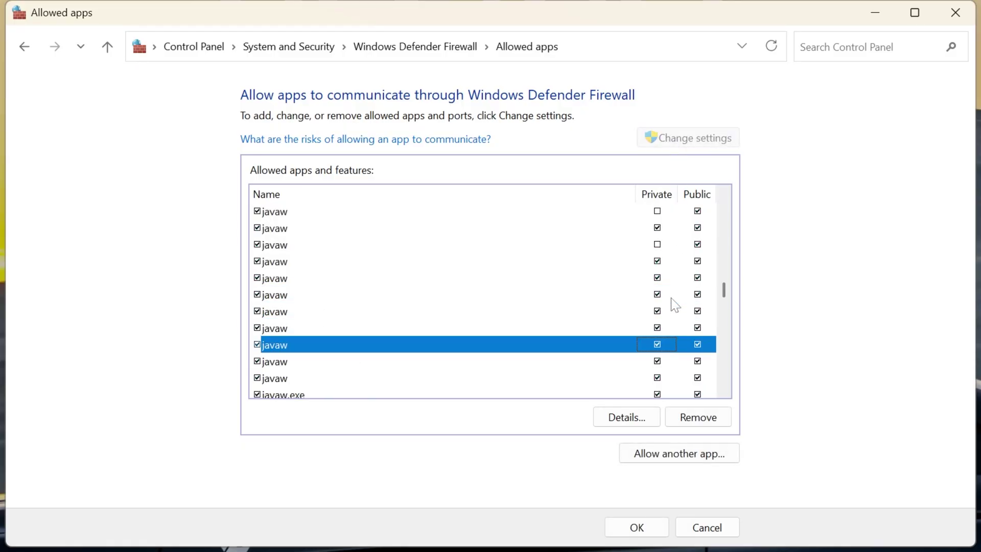
click(657, 244)
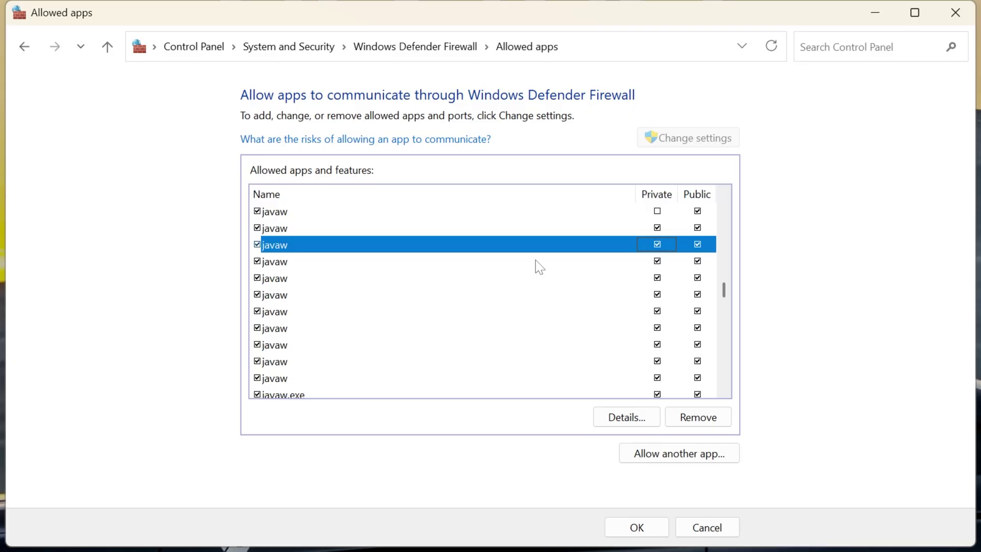
scroll(439, 309, up, 1)
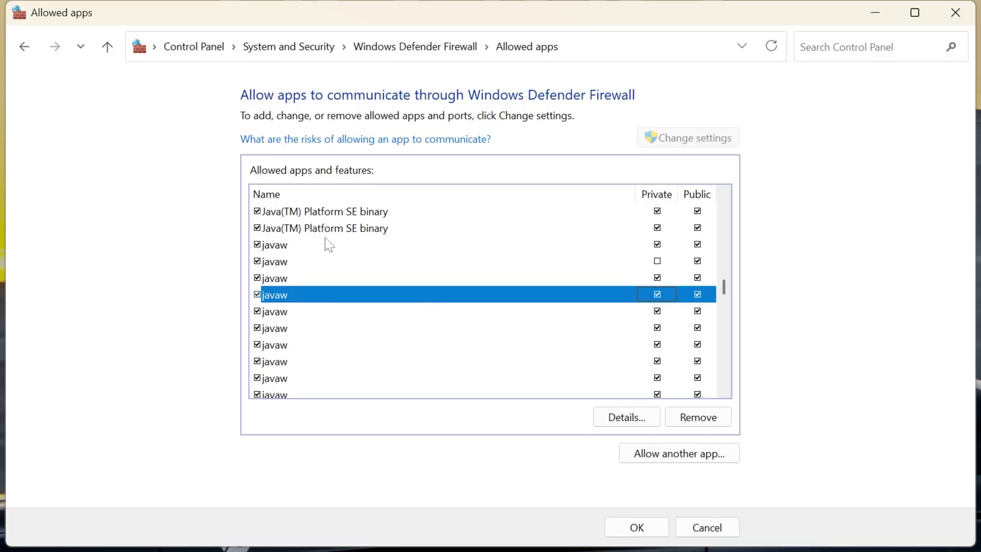
click(659, 262)
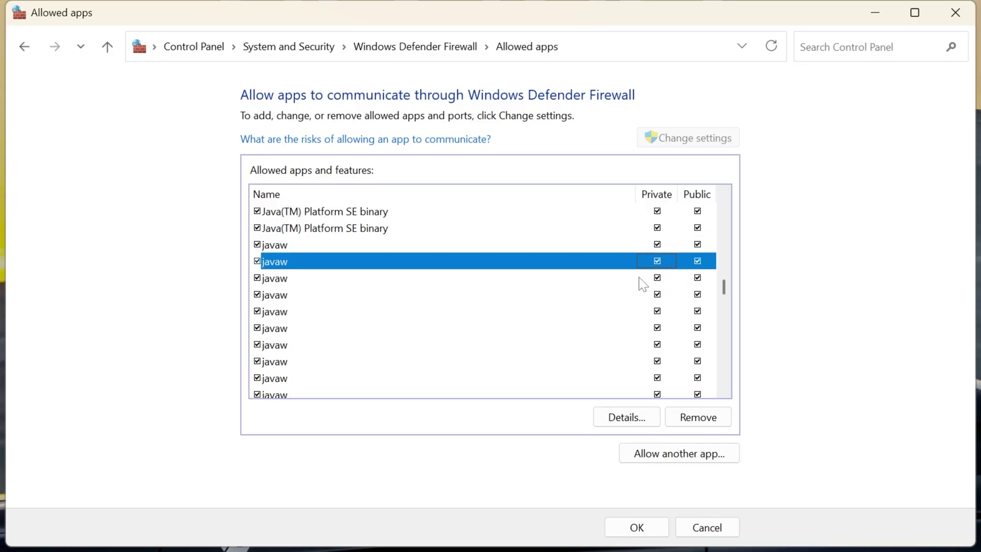
scroll(565, 286, up, 1)
scroll(449, 285, up, 1)
- Enable the fourth java entry, allow java and OpenJDK Platform binary on private networks, and save
click(257, 262)
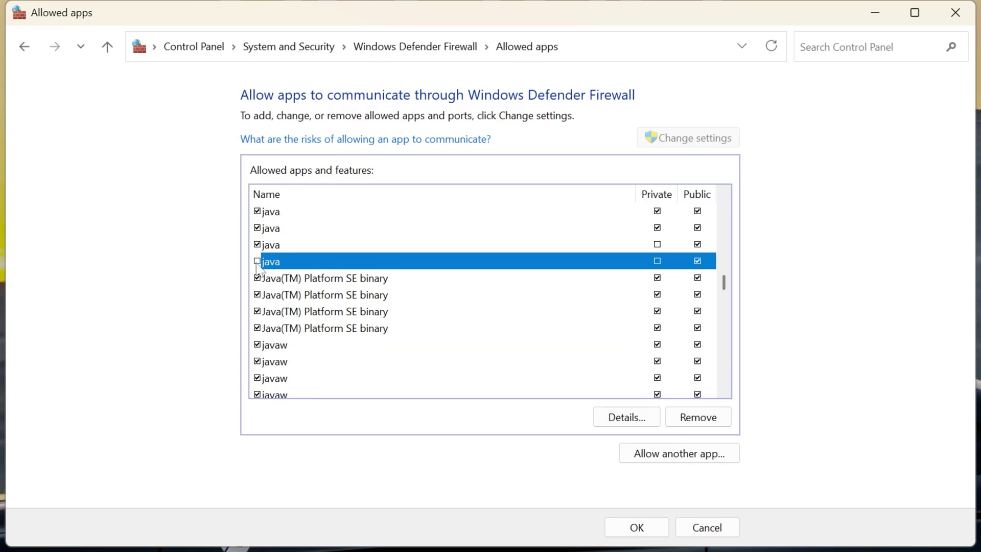
click(658, 261)
click(658, 244)
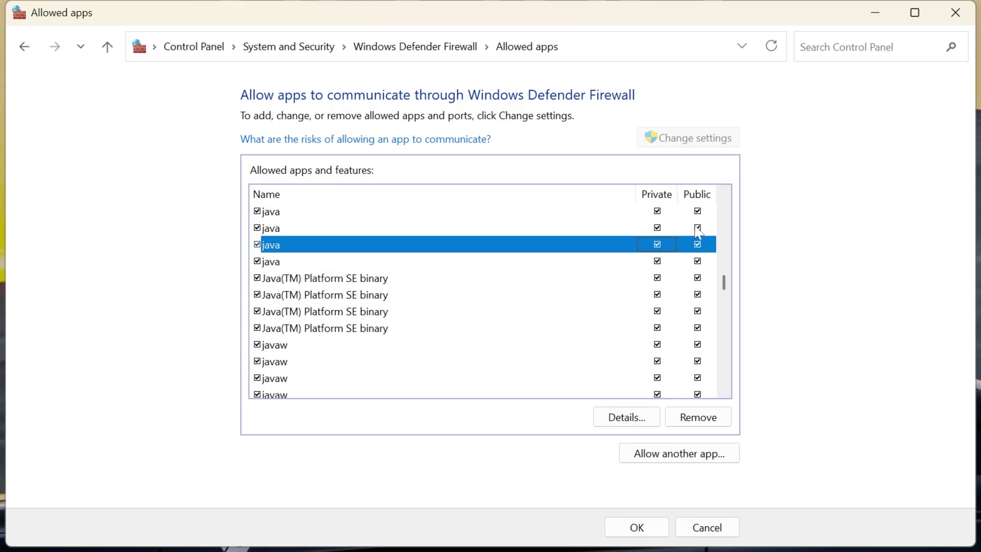
scroll(681, 277, up, 2)
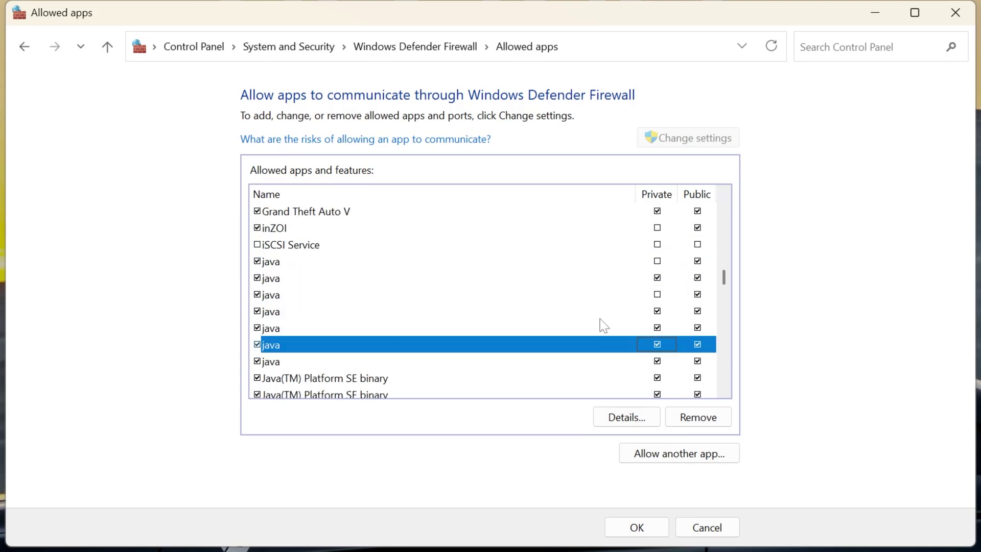
scroll(603, 322, down, 15)
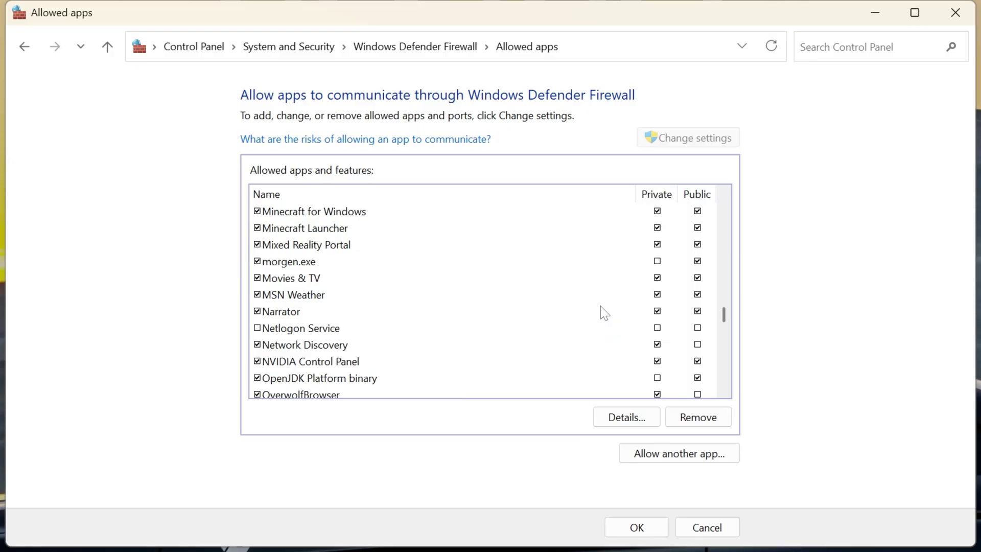
scroll(599, 311, down, 3)
click(338, 229)
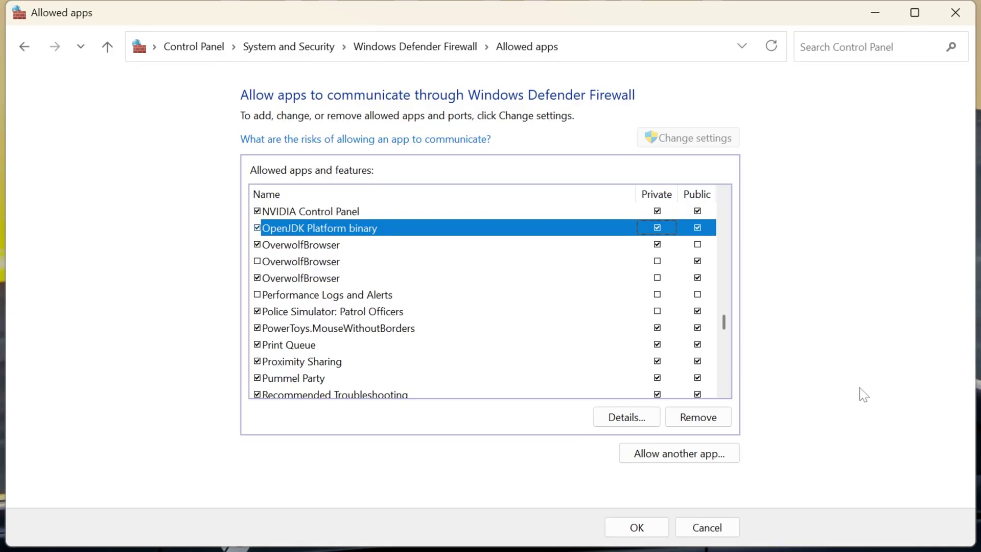
click(636, 527)
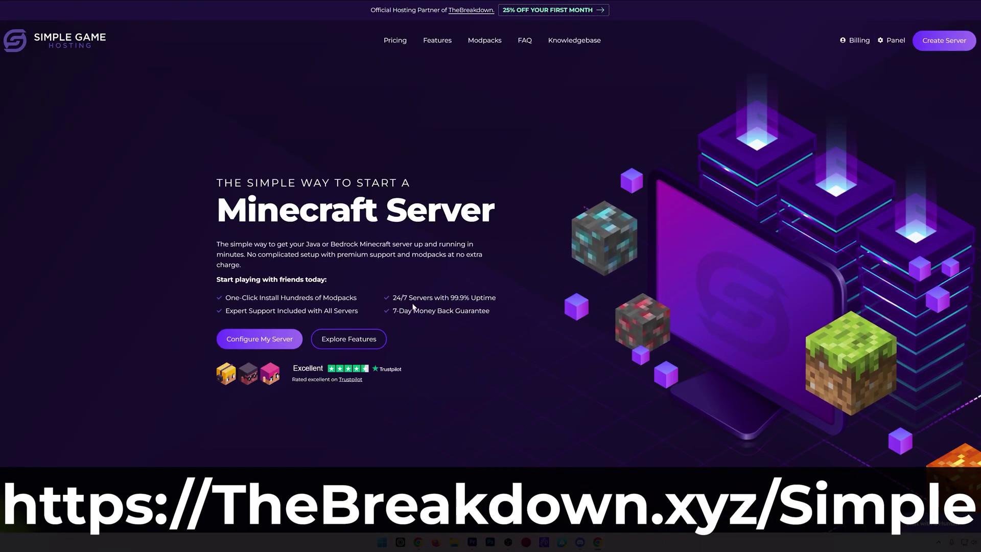
scroll(354, 314, down, 6)
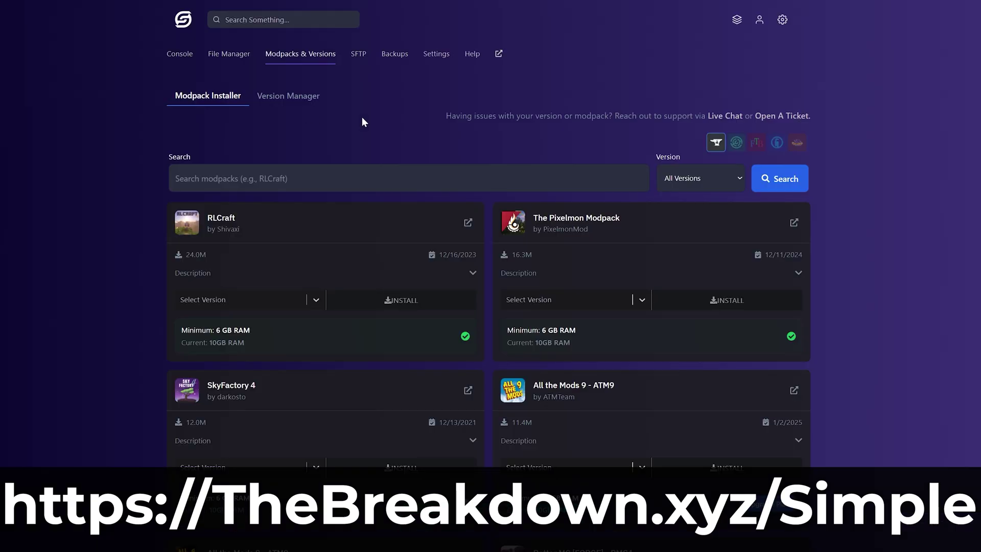
click(736, 142)
click(757, 142)
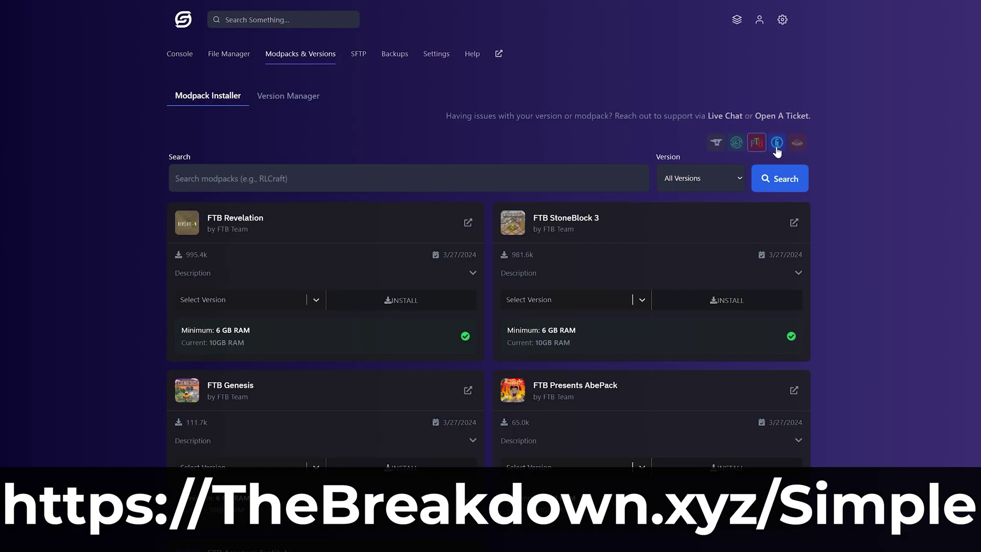
click(776, 145)
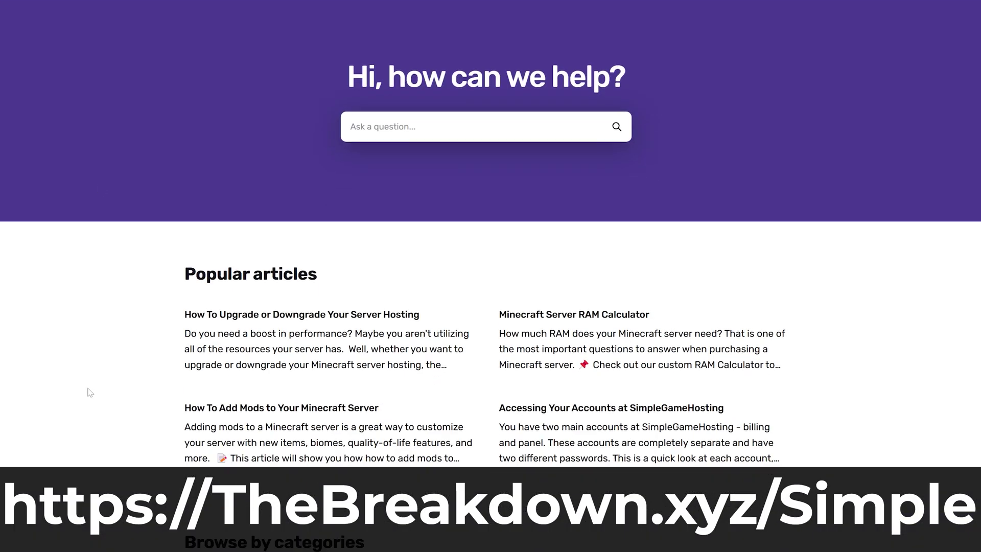
scroll(88, 378, down, 5)
scroll(88, 363, up, 6)
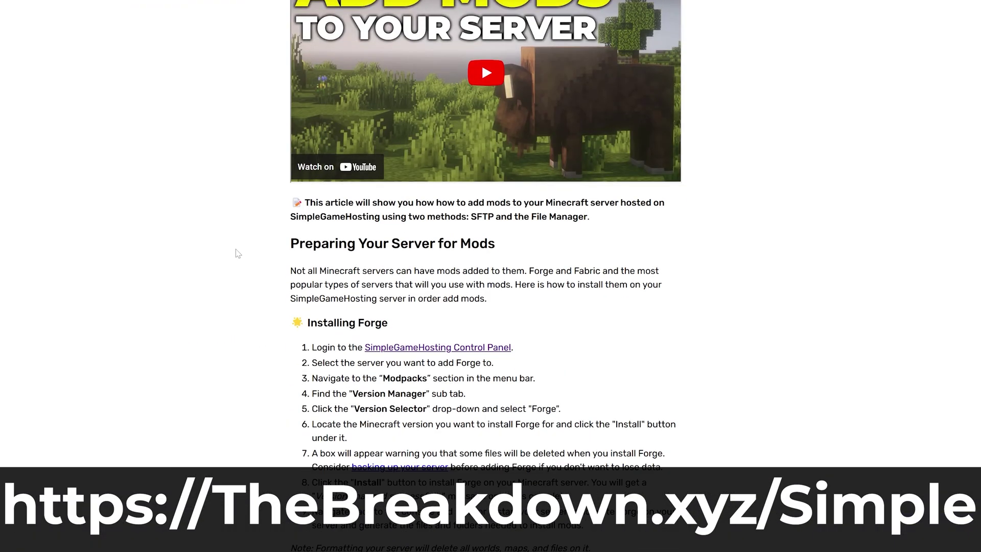
scroll(236, 255, down, 8)
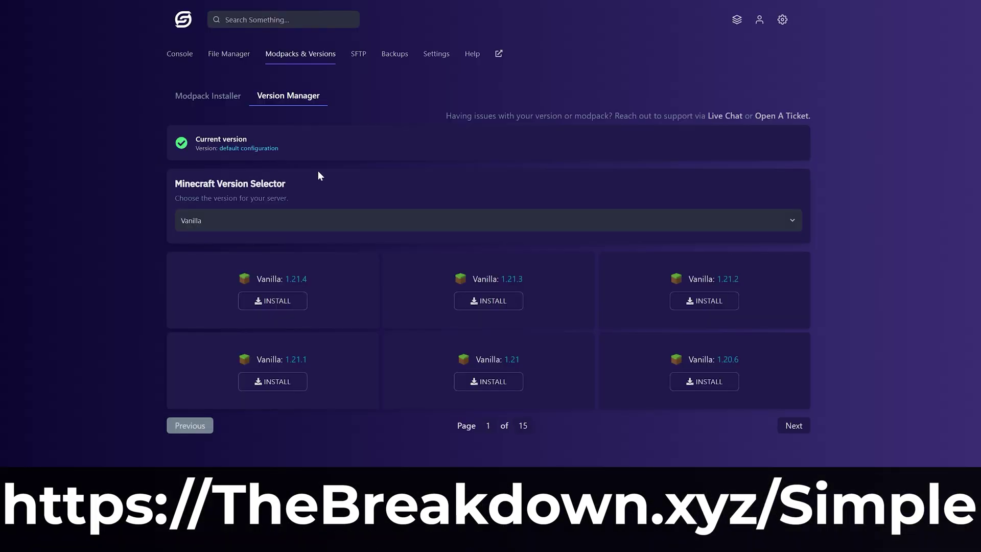
click(313, 220)
click(311, 281)
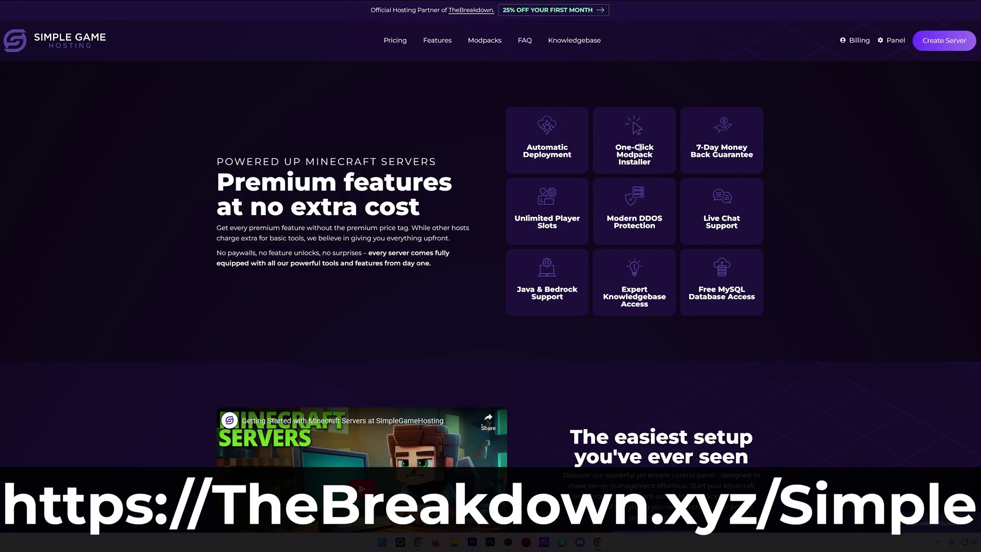
scroll(638, 147, down, 10)
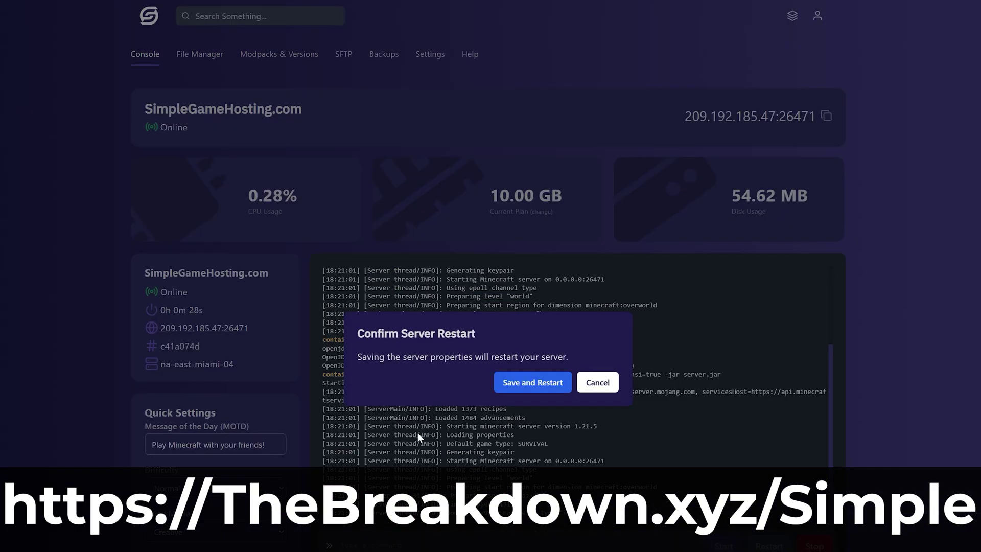
click(539, 391)
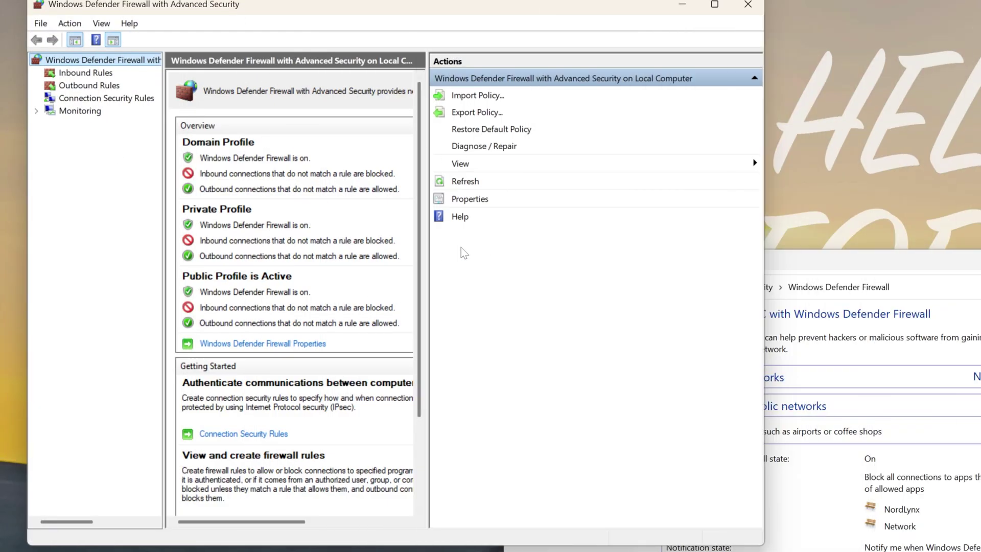
- In Inbound Rules, disable then re-enable the first java rule
click(85, 73)
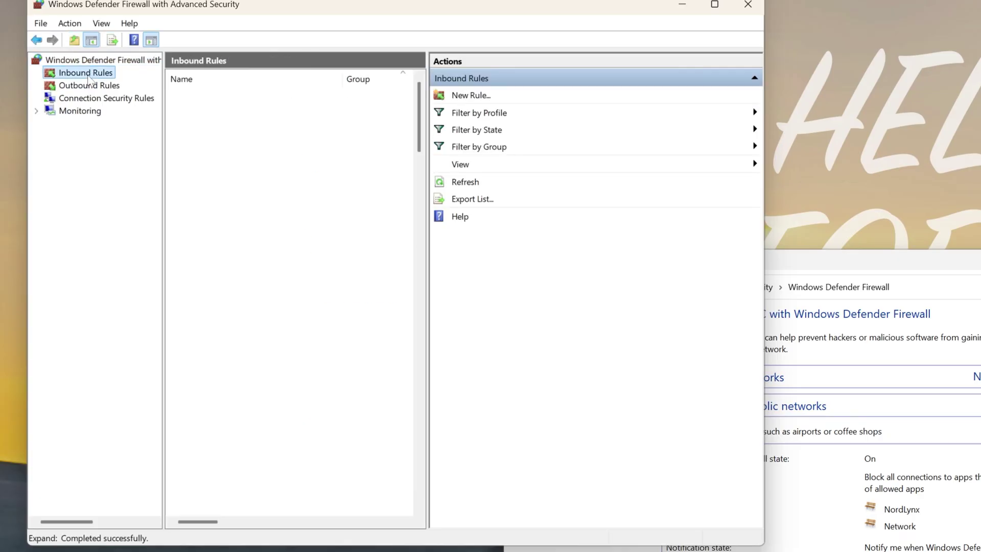
scroll(287, 216, down, 20)
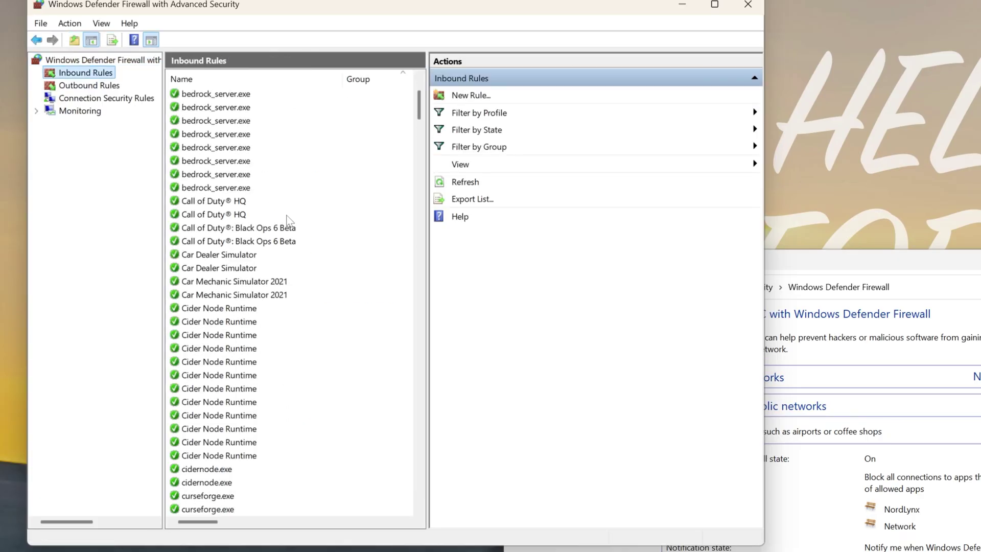
scroll(287, 220, down, 5)
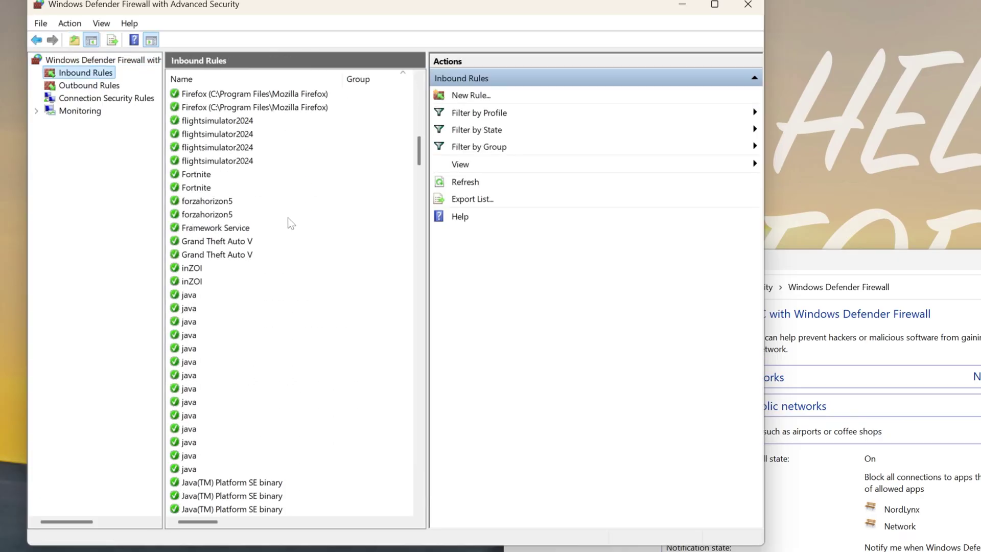
click(225, 214)
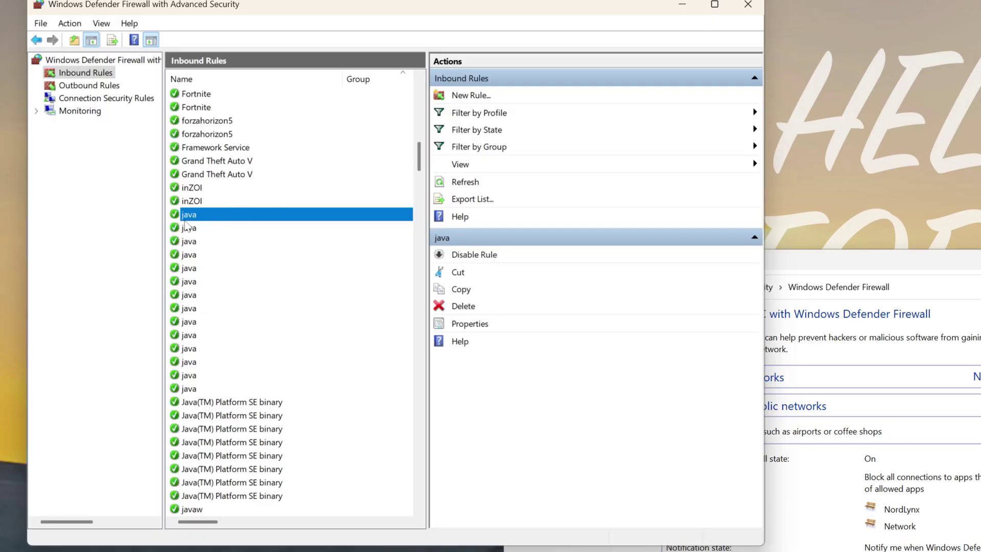
click(465, 255)
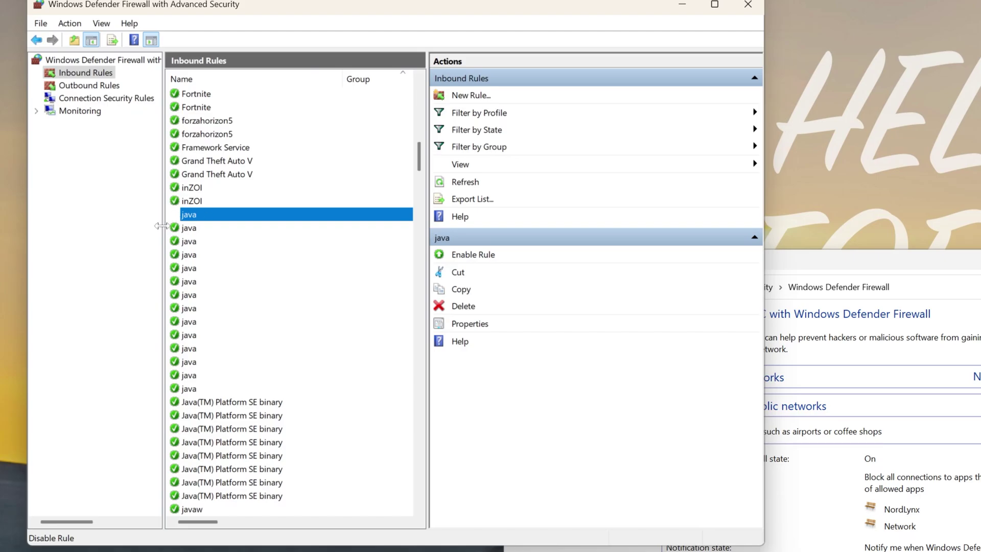
click(488, 261)
- Disable then re-enable the second OpenJDK Platform binary inbound rule
scroll(243, 242, down, 4)
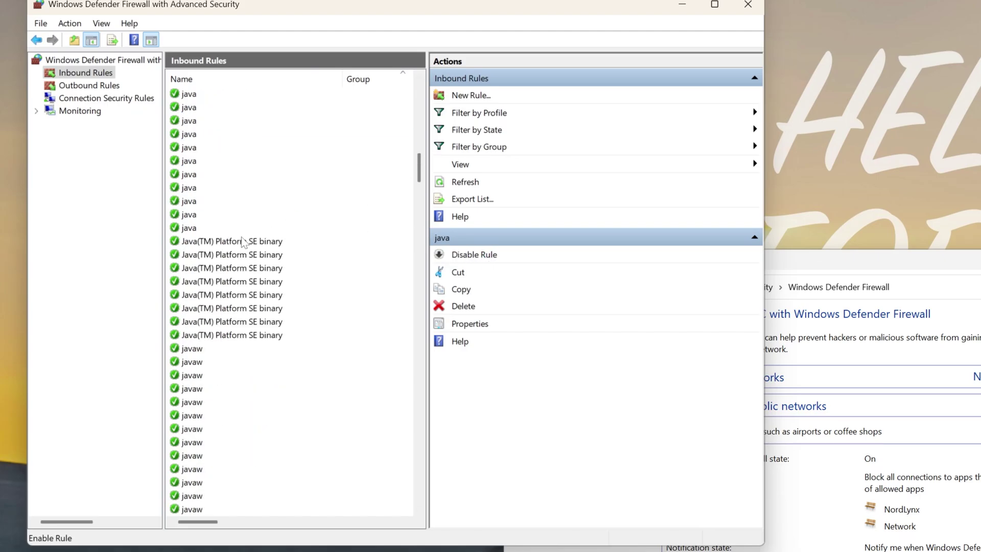
scroll(221, 194, down, 10)
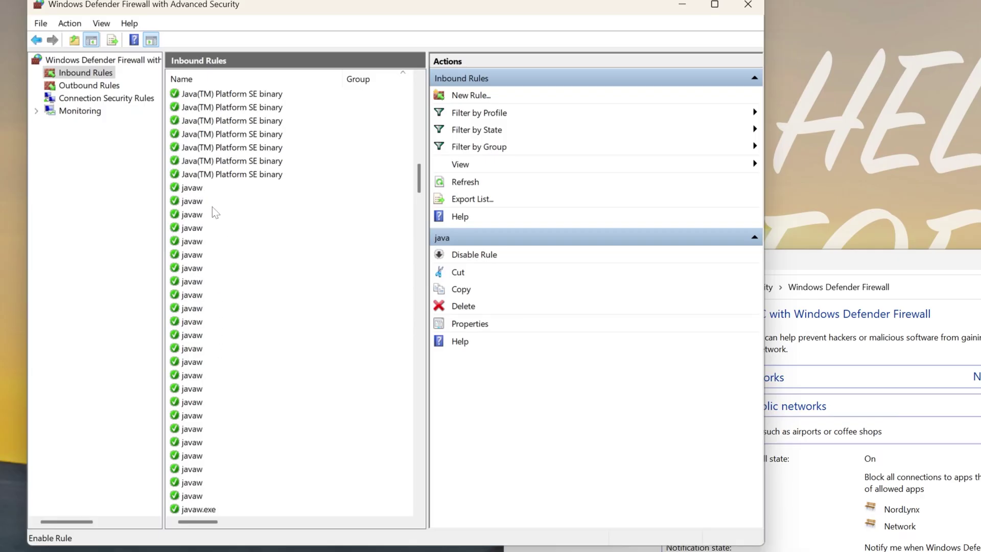
scroll(203, 293, down, 3)
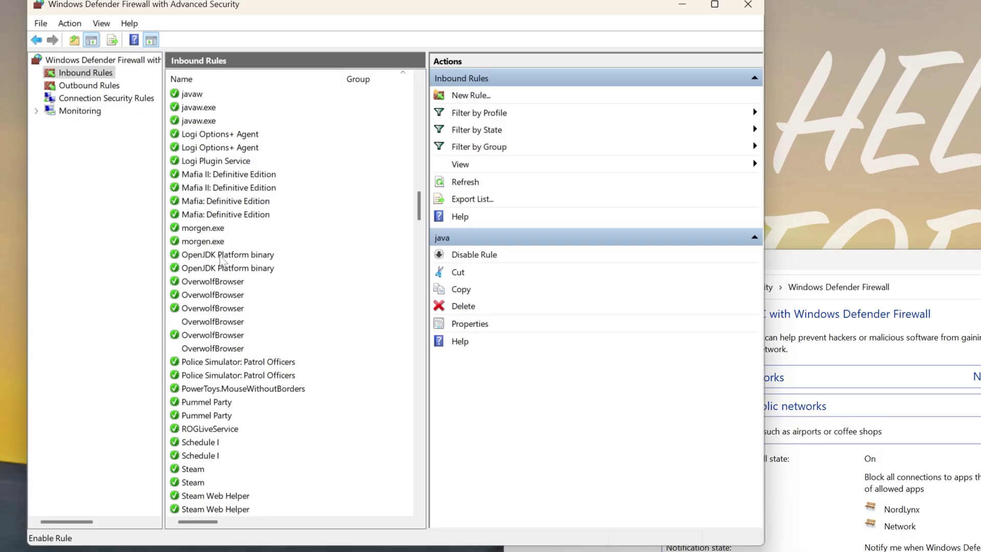
click(220, 270)
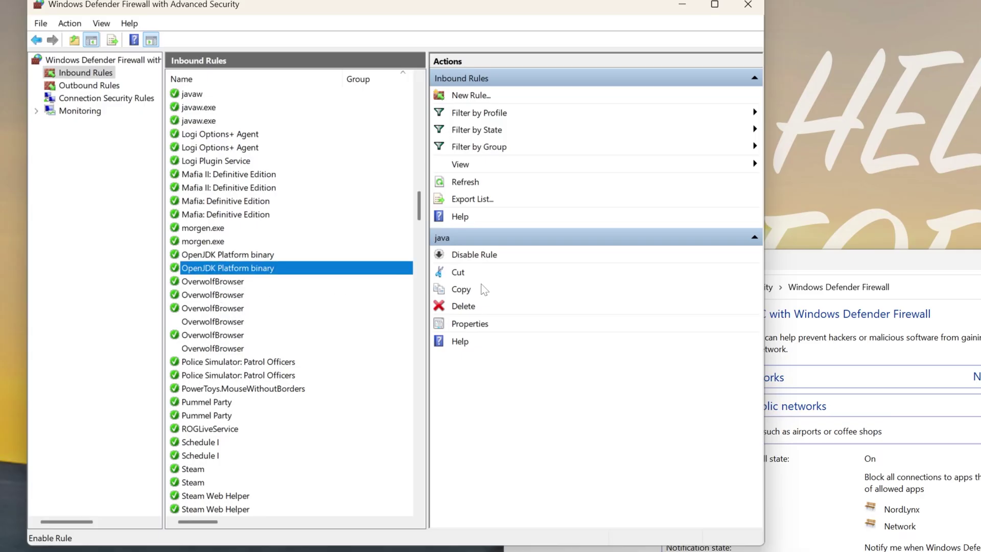
click(475, 254)
click(199, 271)
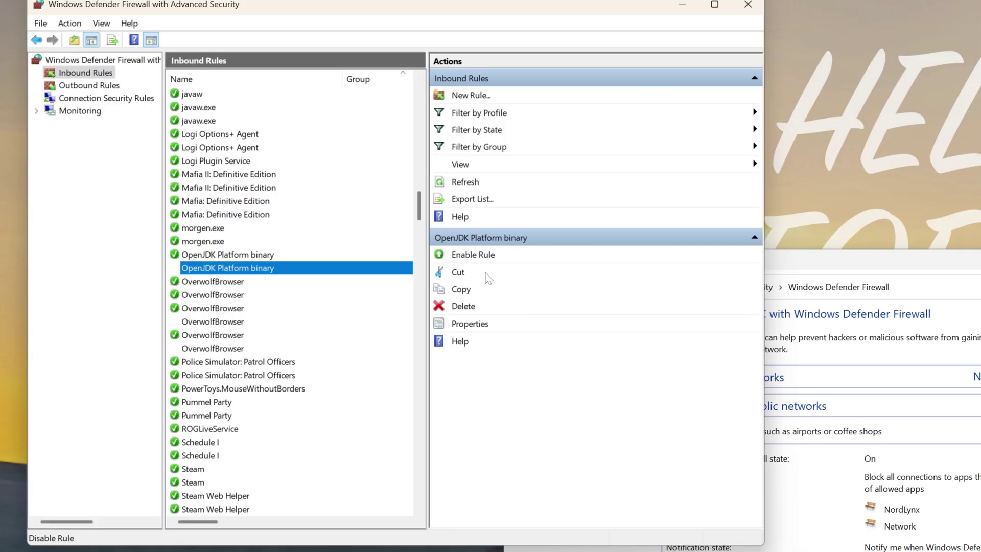
click(490, 255)
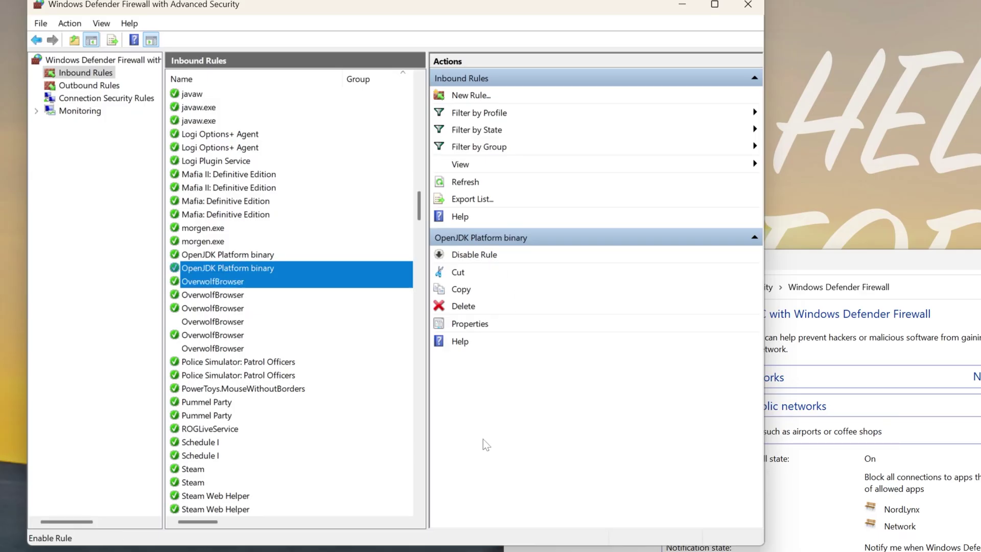
scroll(293, 327, up, 4)
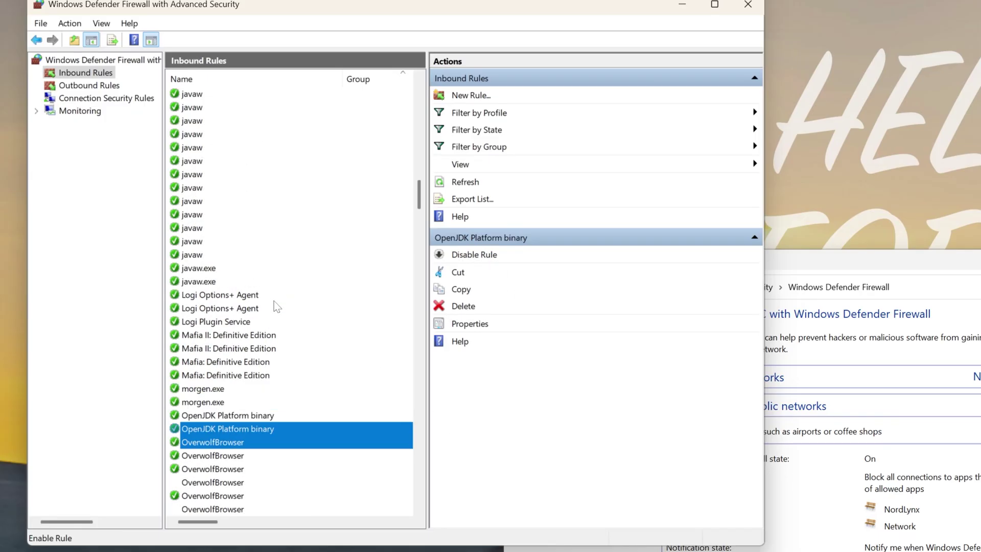
scroll(276, 307, down, 3)
- Start a new Program inbound rule for C:\Program Files\Java\jdk-21\bin\java.exe
click(482, 96)
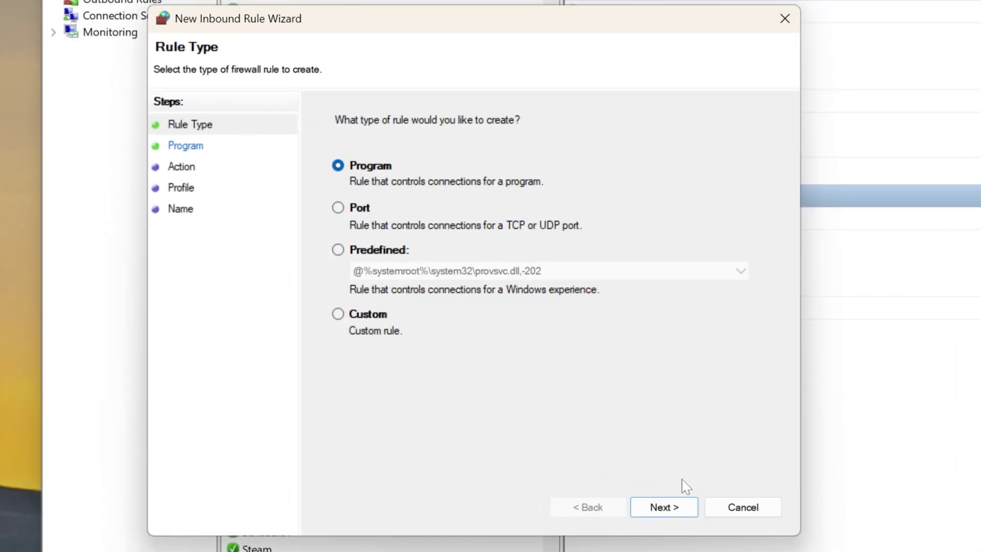
click(679, 506)
click(722, 244)
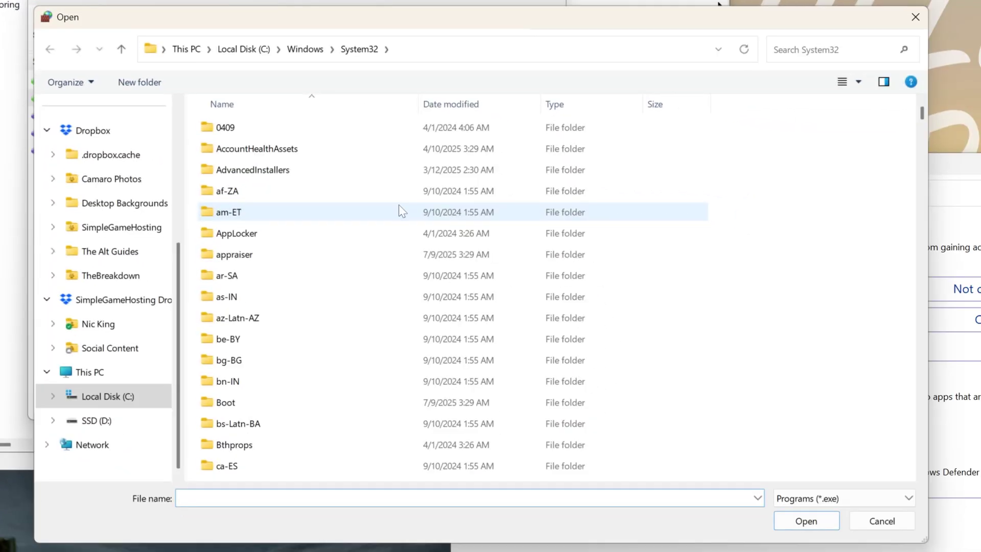
scroll(407, 216, down, 3)
scroll(409, 215, up, 3)
click(112, 402)
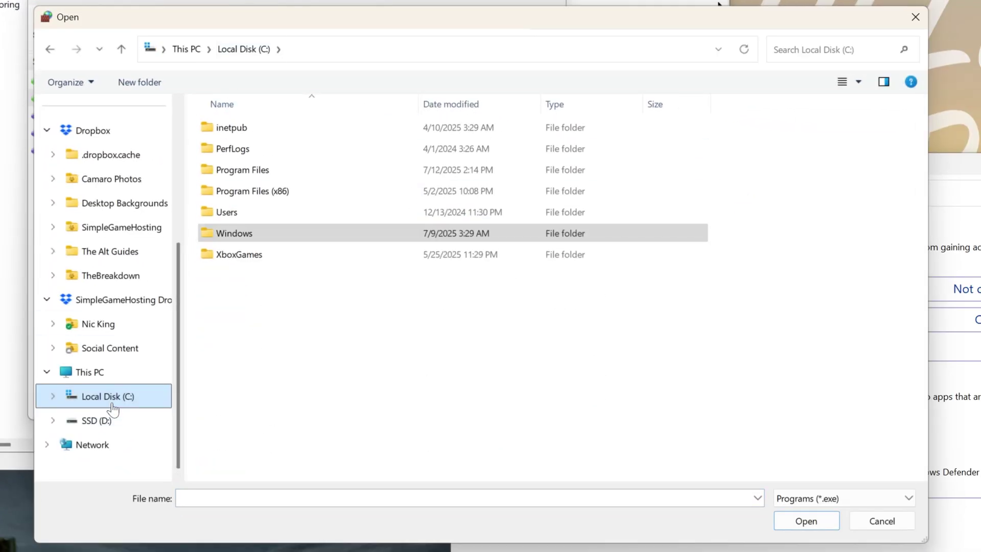
double_click(304, 170)
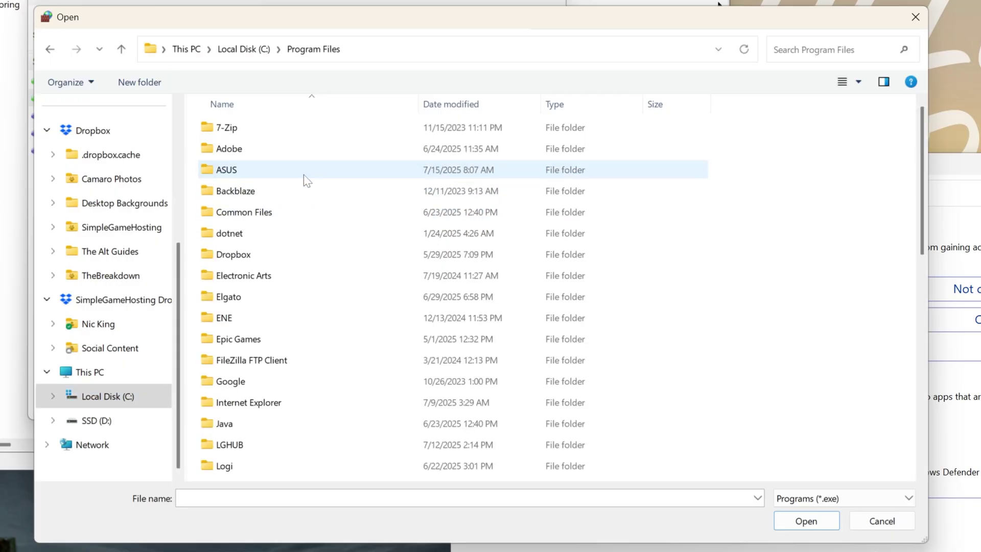
scroll(307, 245, down, 2)
double_click(268, 308)
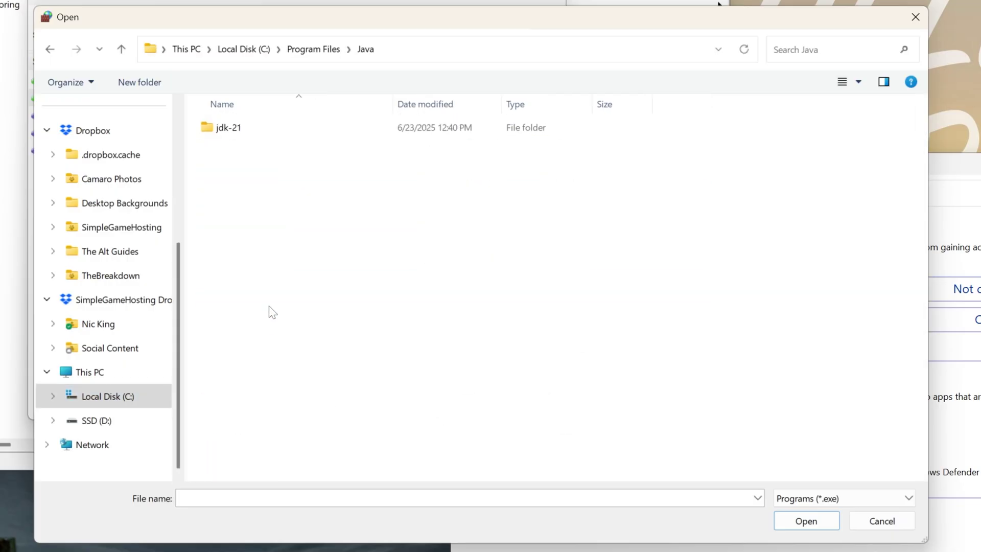
double_click(269, 133)
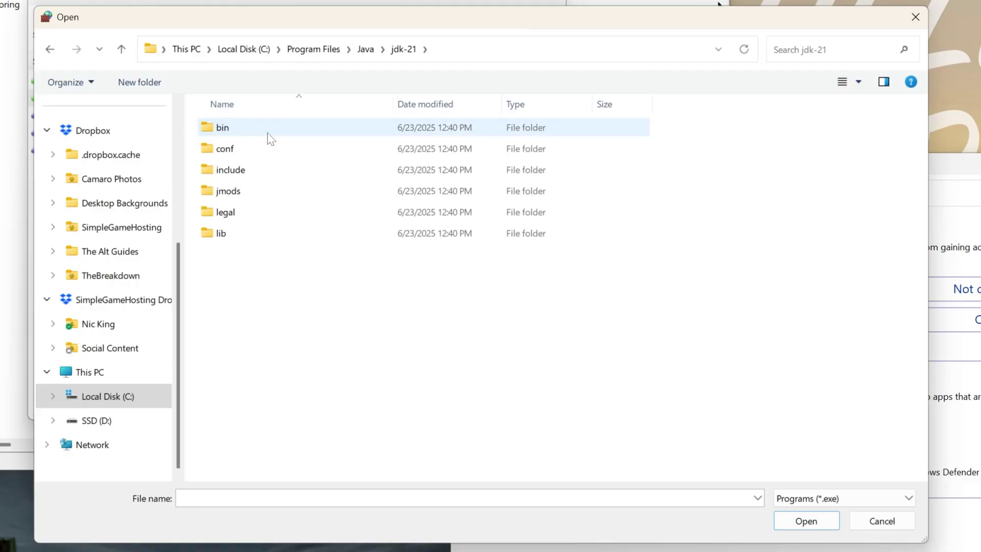
double_click(222, 128)
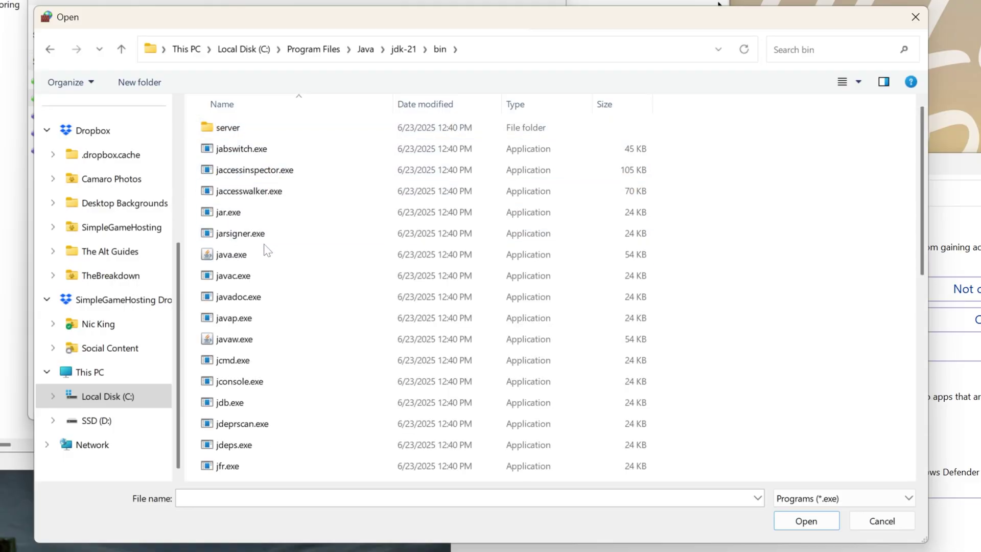
double_click(232, 254)
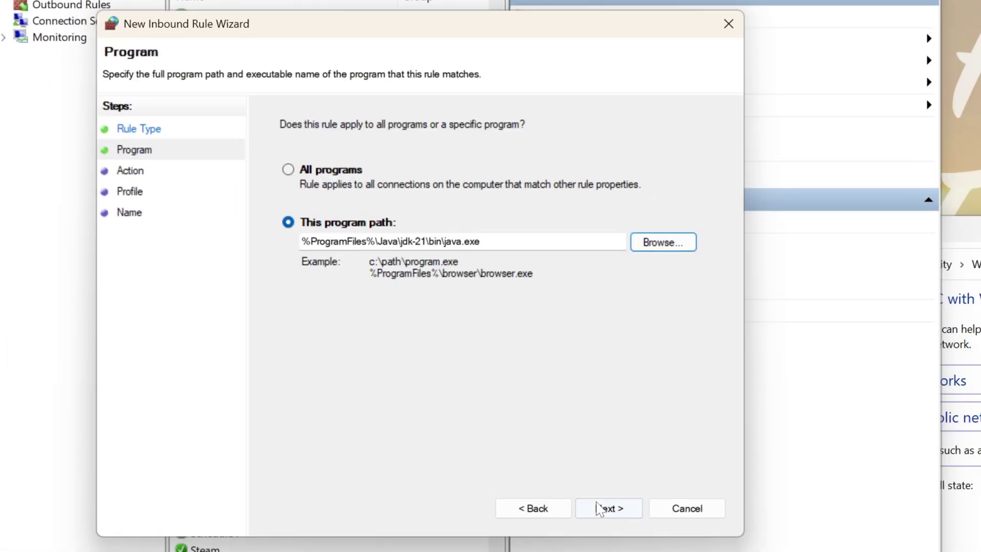
- Allow the connection on all profiles, enter the name 'Jav', and finish the rule
click(608, 509)
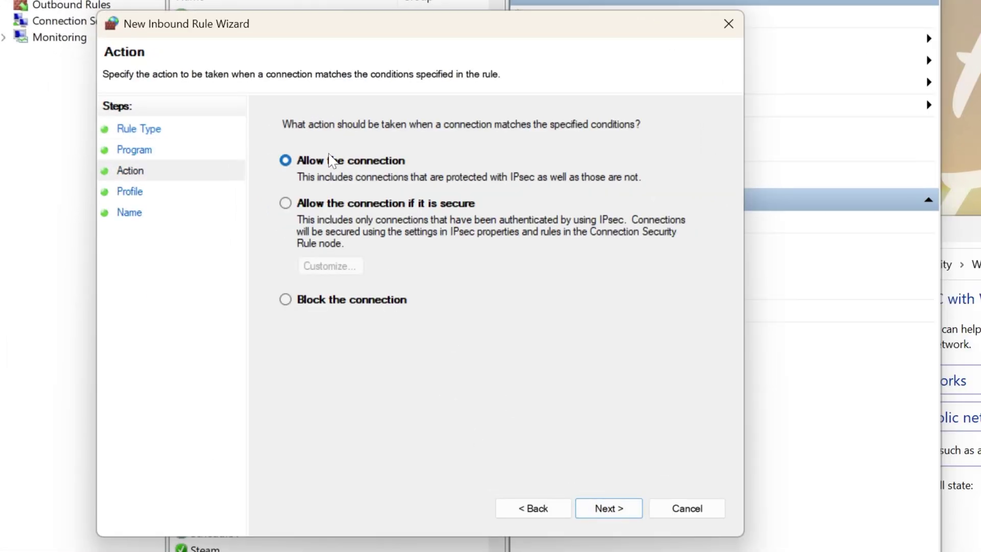
click(619, 509)
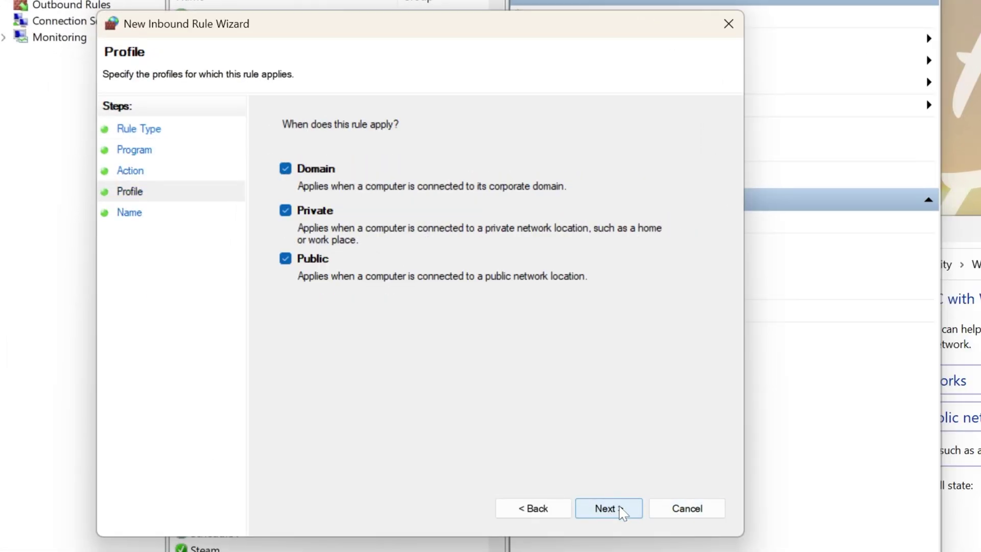
click(622, 509)
text(Java Manually Added)
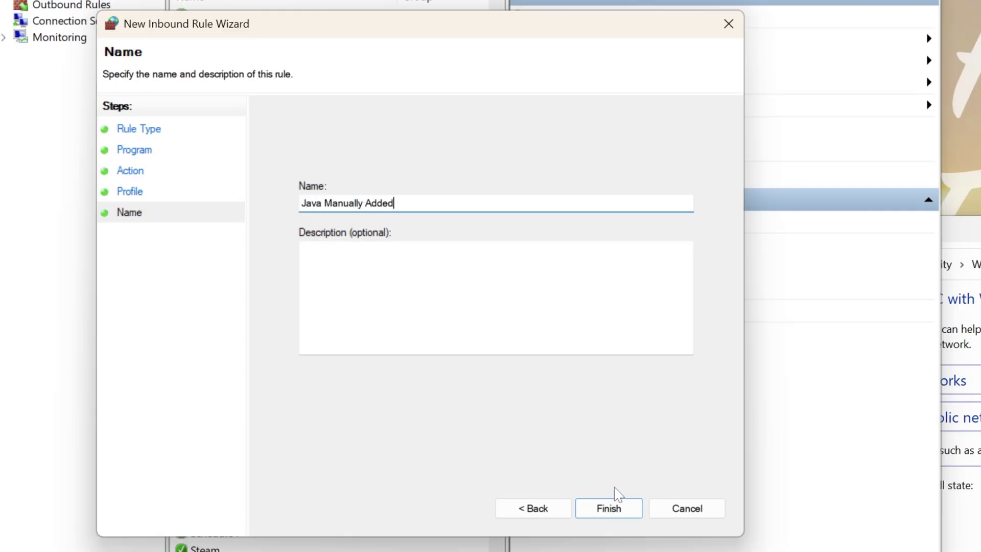
click(603, 505)
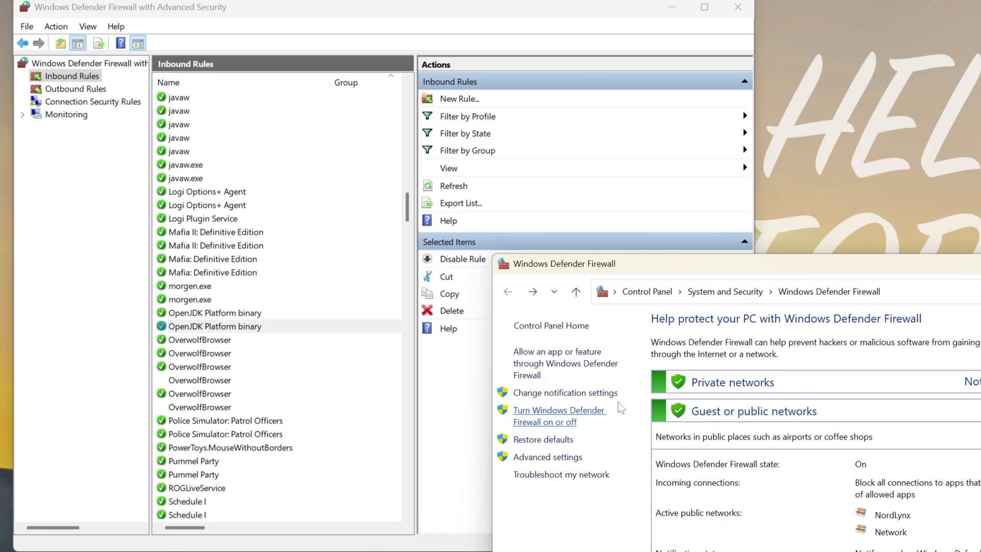
- Start another Program inbound rule for the jdk-21 javaw.exe
click(474, 367)
click(459, 99)
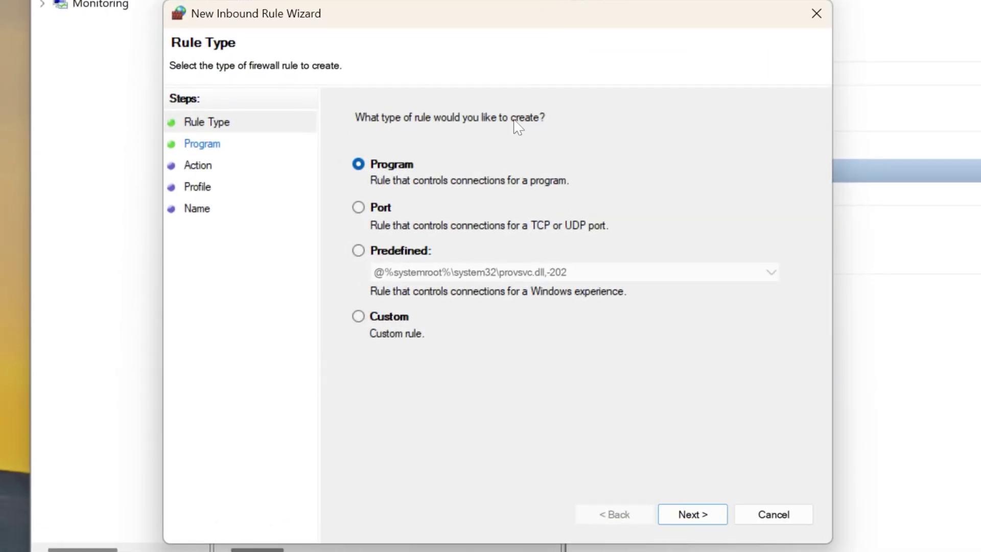
click(700, 515)
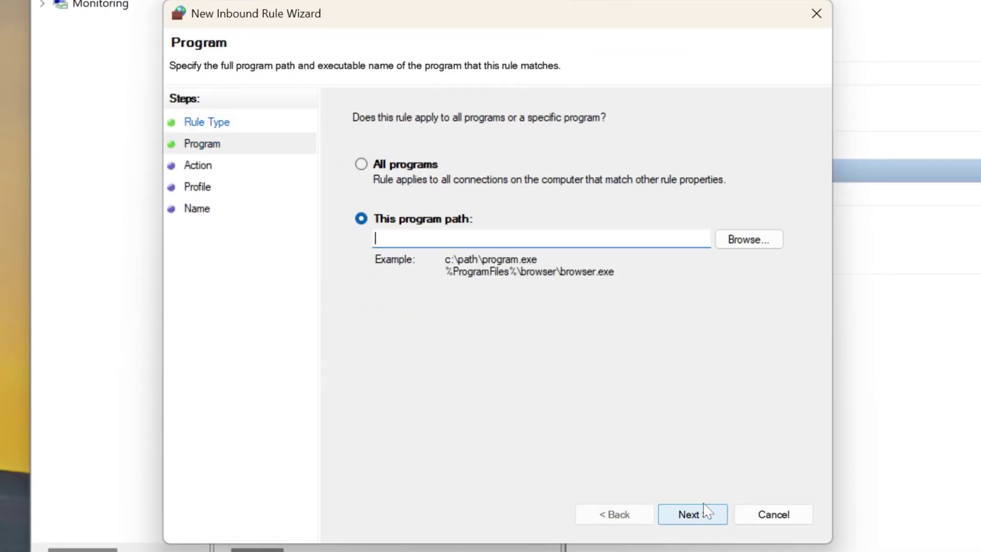
click(778, 238)
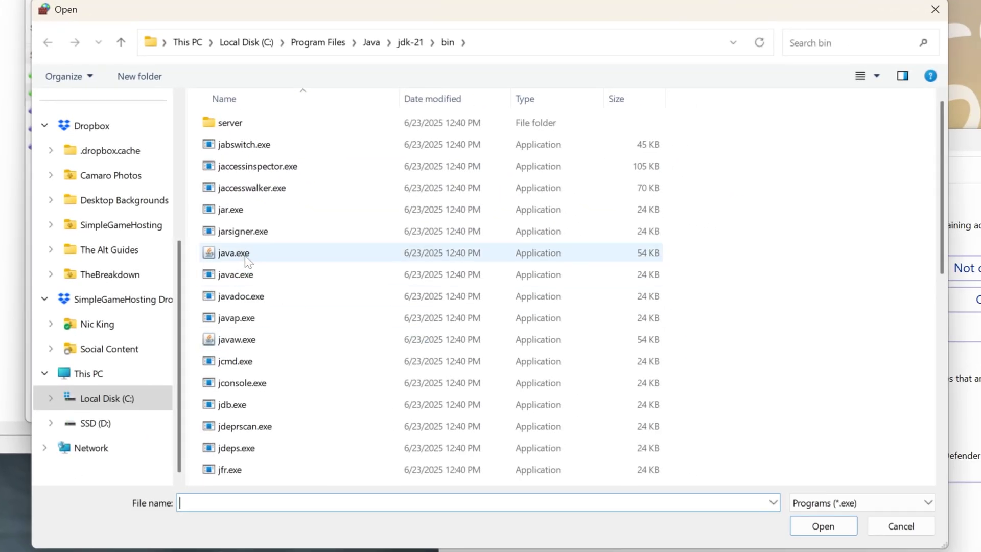
double_click(257, 341)
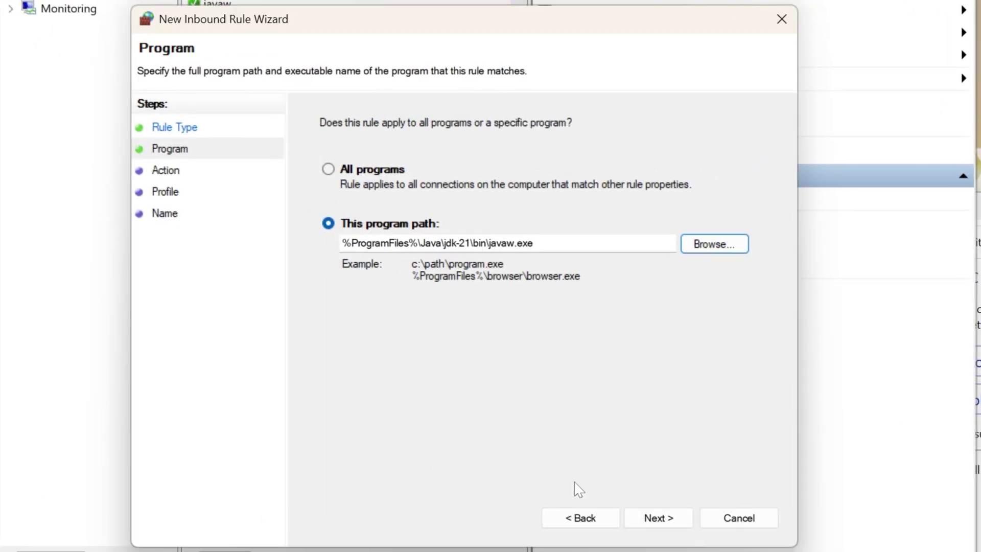
- Allow the connection on all profiles and finish the rule named 'Javaw Manual Add'
click(657, 517)
click(657, 517)
click(658, 517)
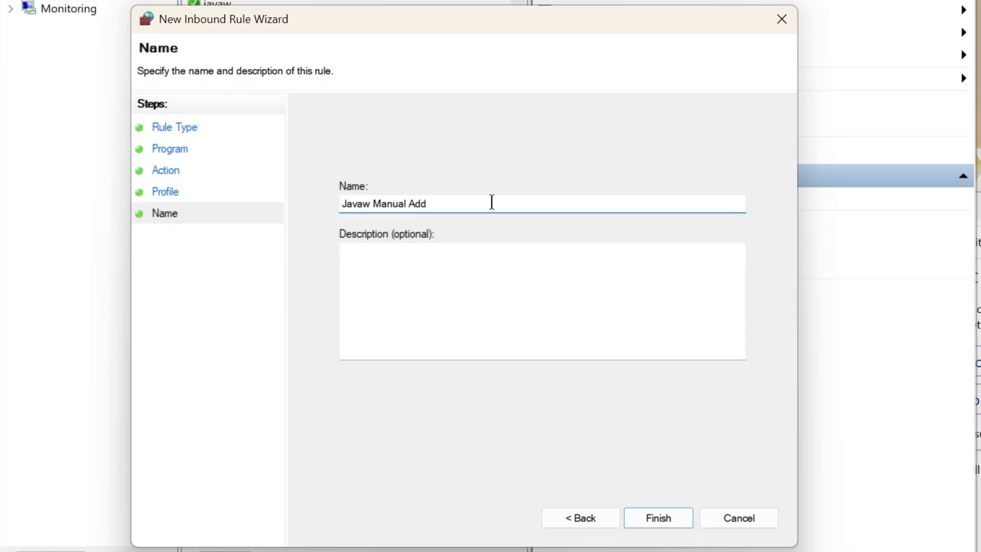
click(658, 517)
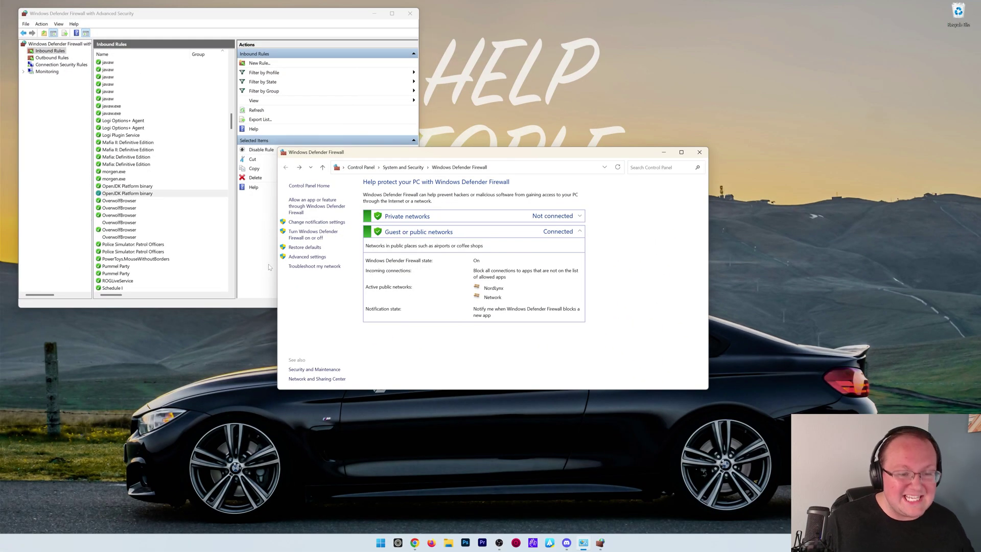
- Bring the Windows Defender Firewall with Advanced Security console in front of the Control Panel window
click(264, 266)
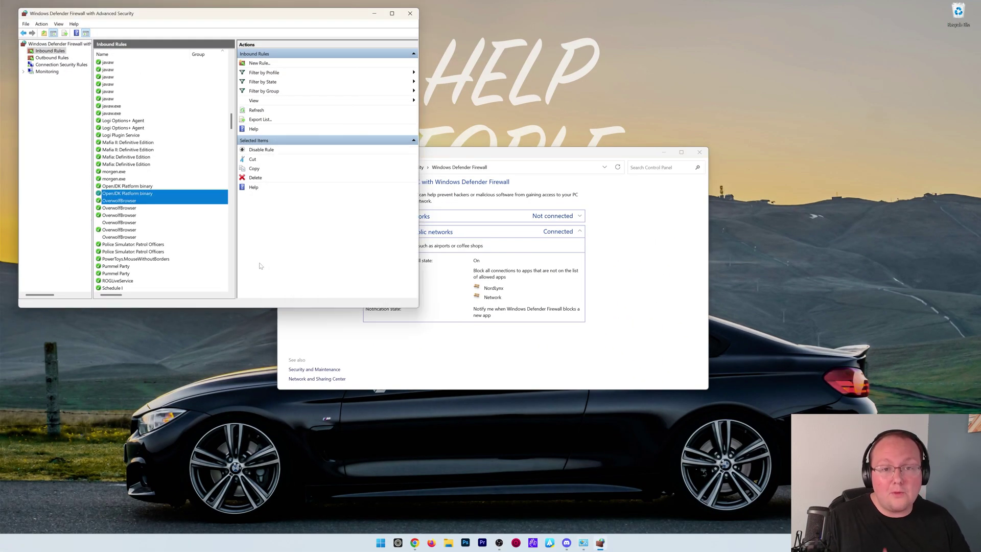